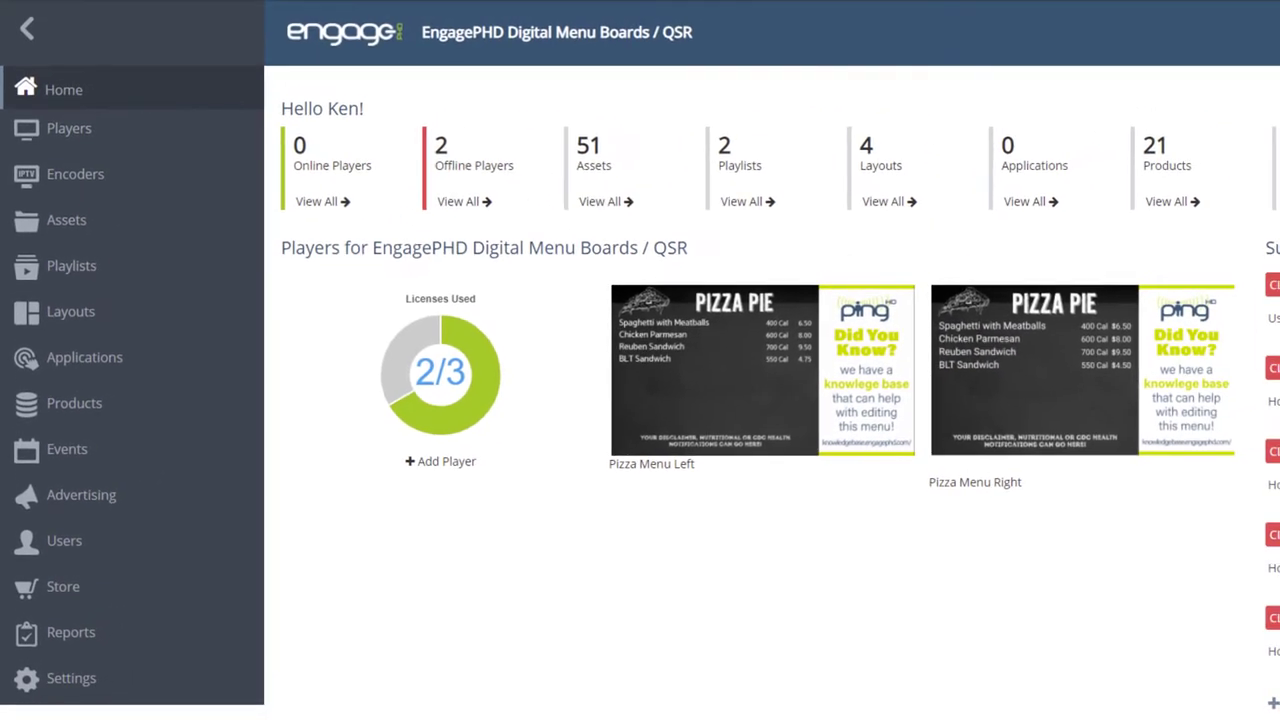
Step: Search the store for 'qsr' templates with the price filter at All and find QSR - Biker LS
{"action": "left_click", "coordinate": [88, 533]}
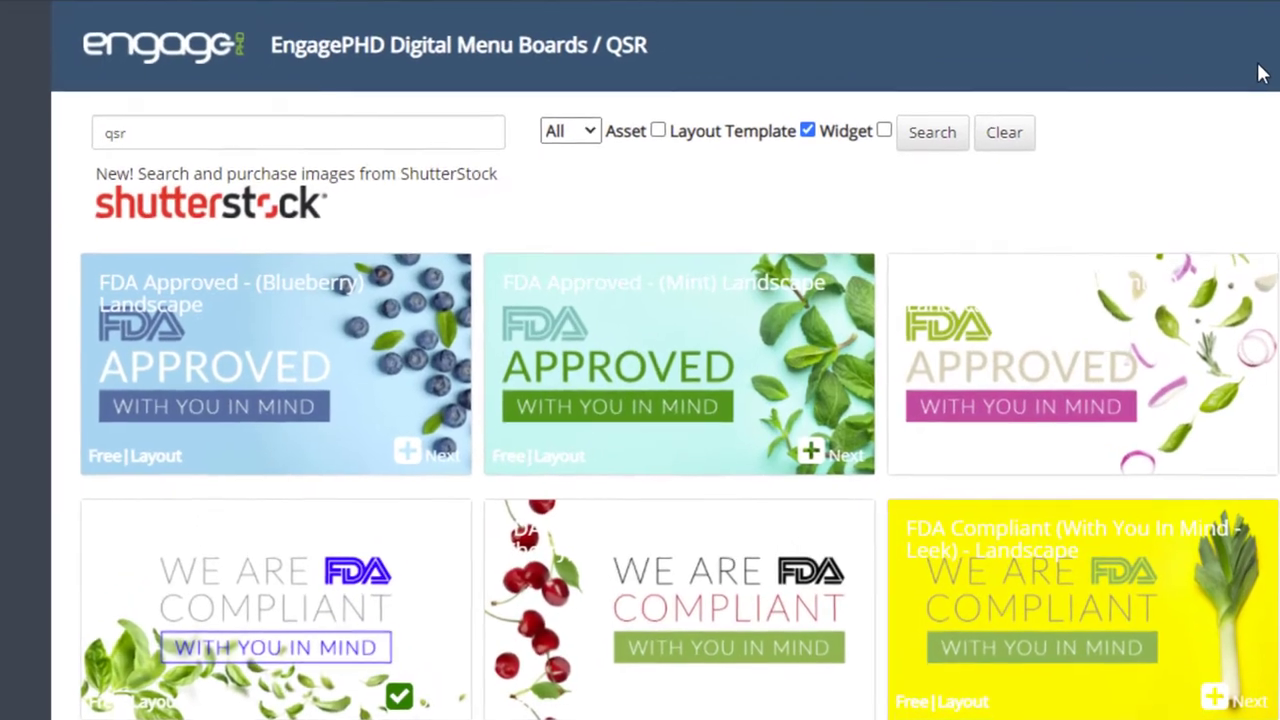
{"action": "left_click", "coordinate": [578, 133]}
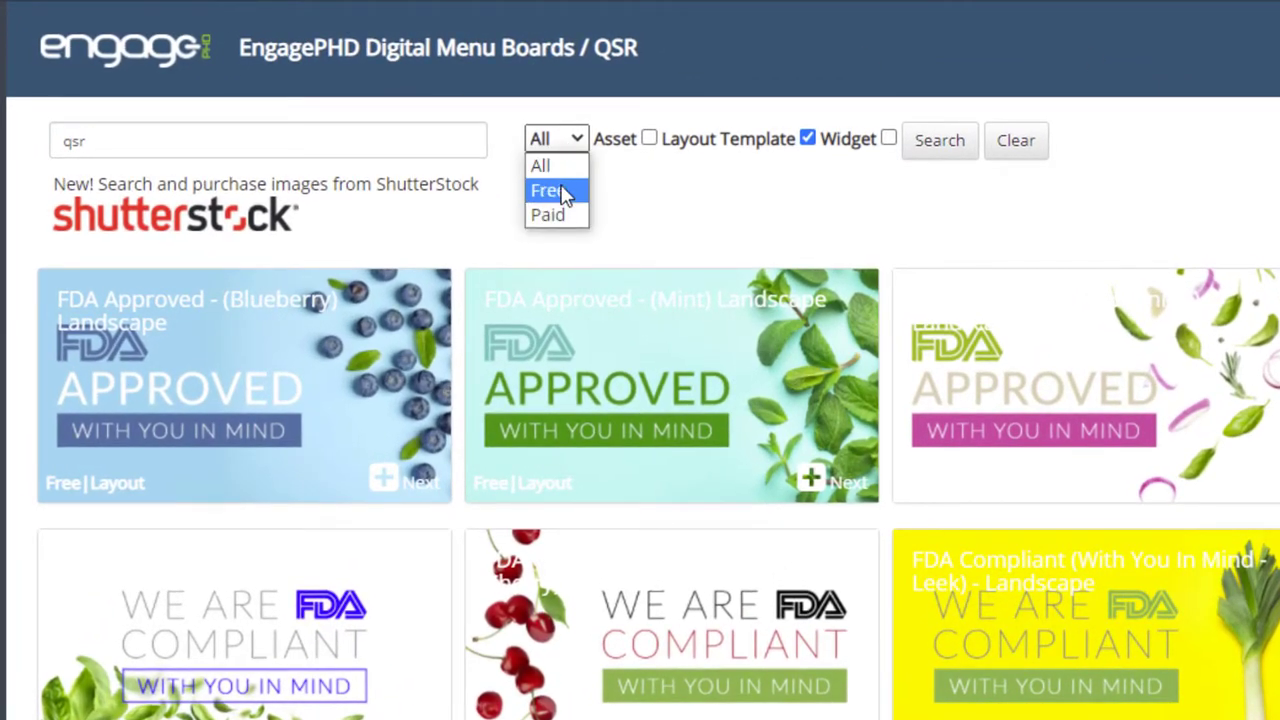
{"action": "left_click", "coordinate": [645, 112]}
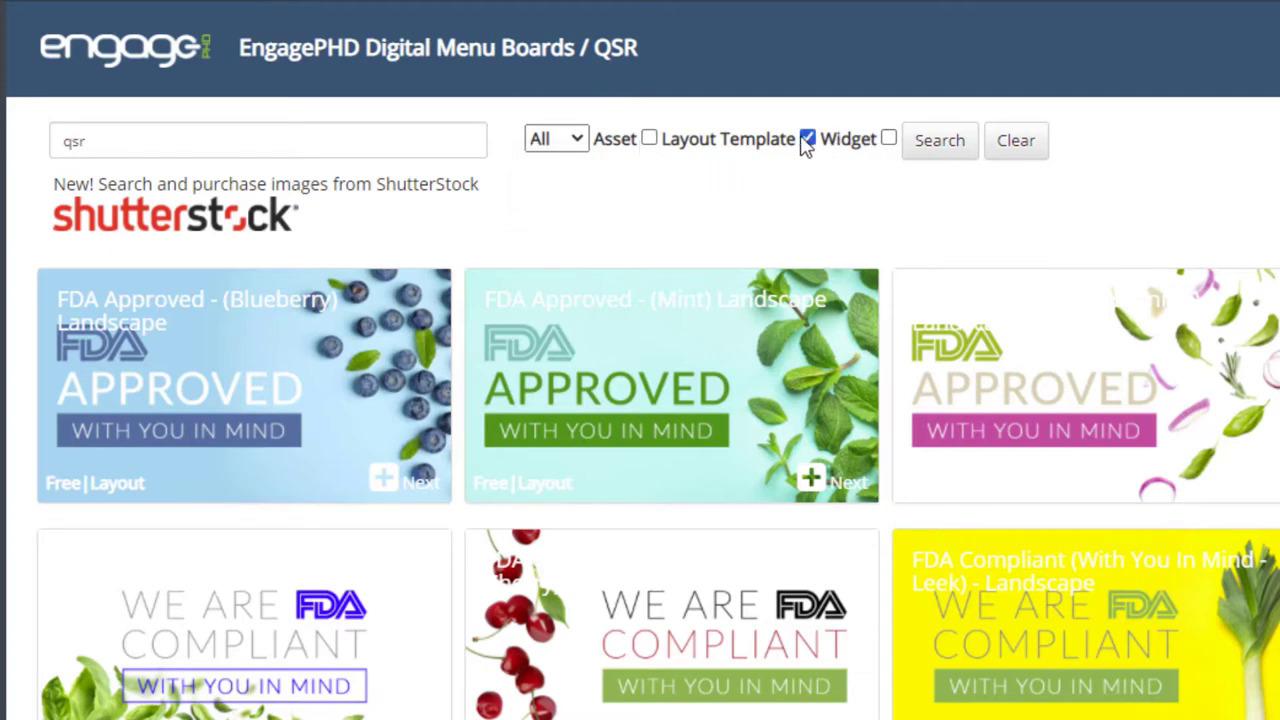
{"action": "left_click", "coordinate": [941, 153]}
{"action": "scroll", "coordinate": [640, 400], "scroll_direction": "down", "scroll_amount": 15}
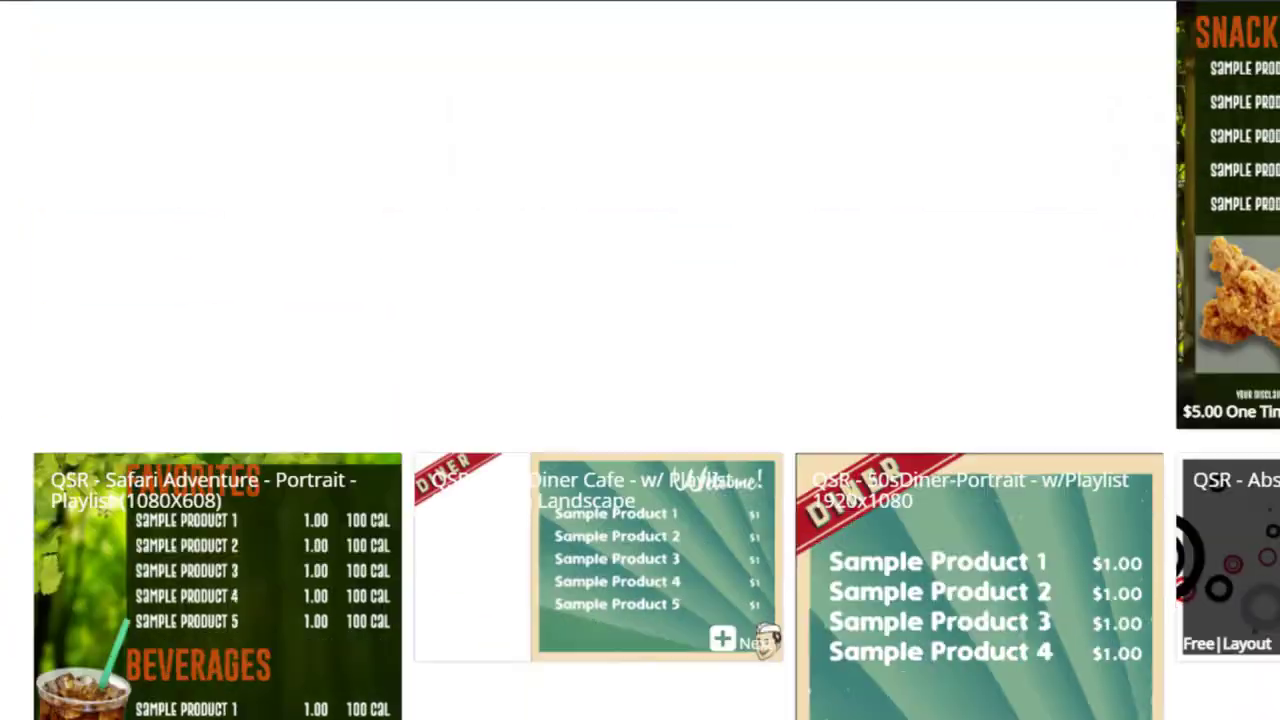
{"action": "scroll", "coordinate": [640, 360], "scroll_direction": "down", "scroll_amount": 10}
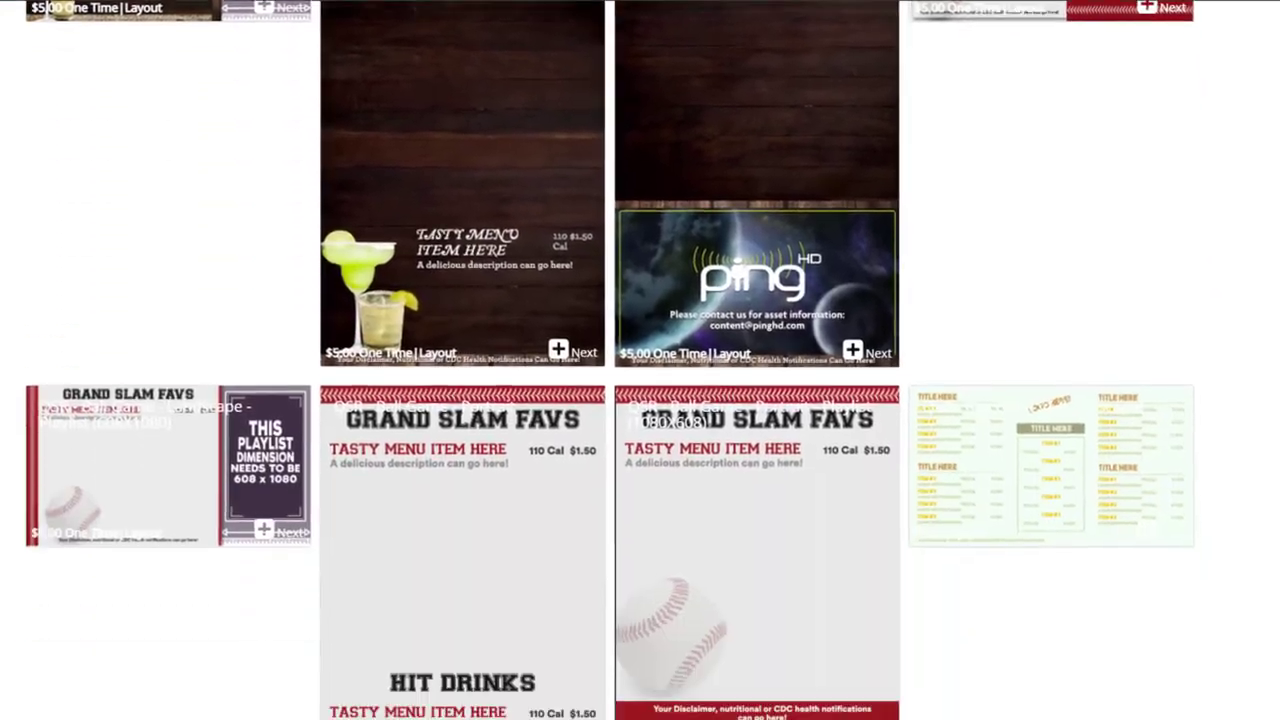
{"action": "scroll", "coordinate": [640, 400], "scroll_direction": "down", "scroll_amount": 5}
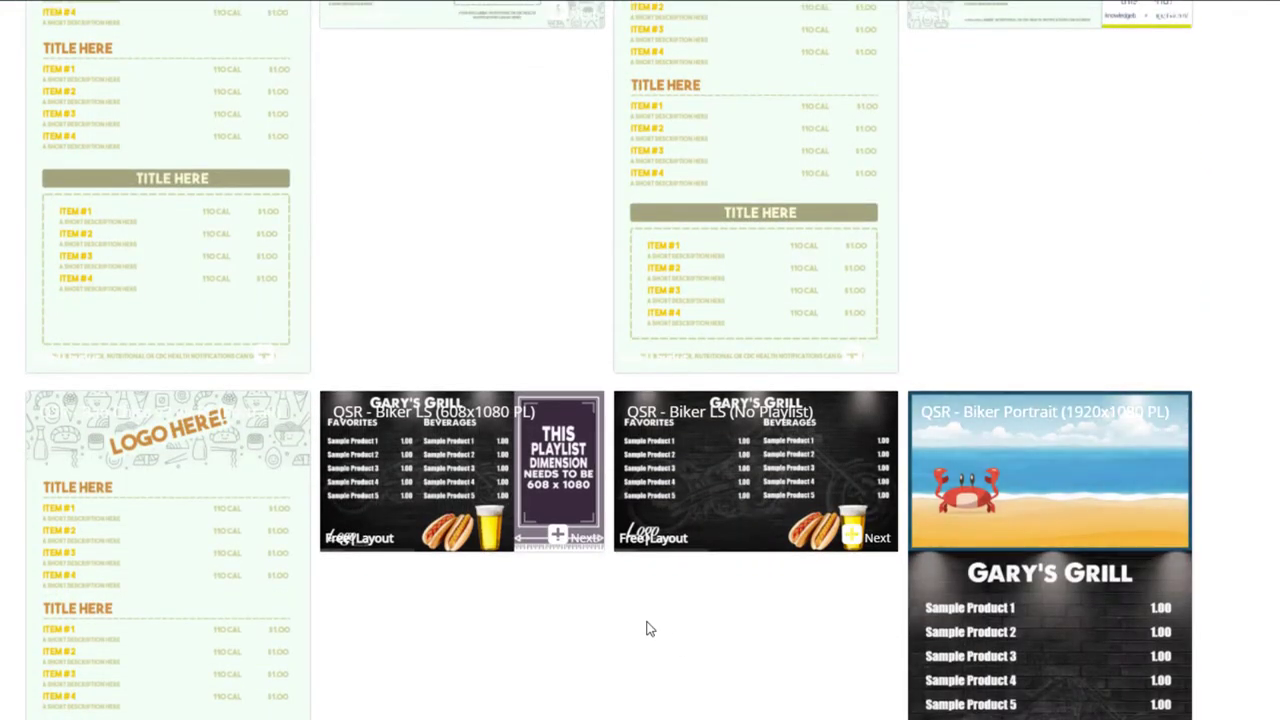
Step: Open the free QSR - Biker LS (608x1080 PL) template and add it to the network
{"action": "left_click", "coordinate": [557, 538]}
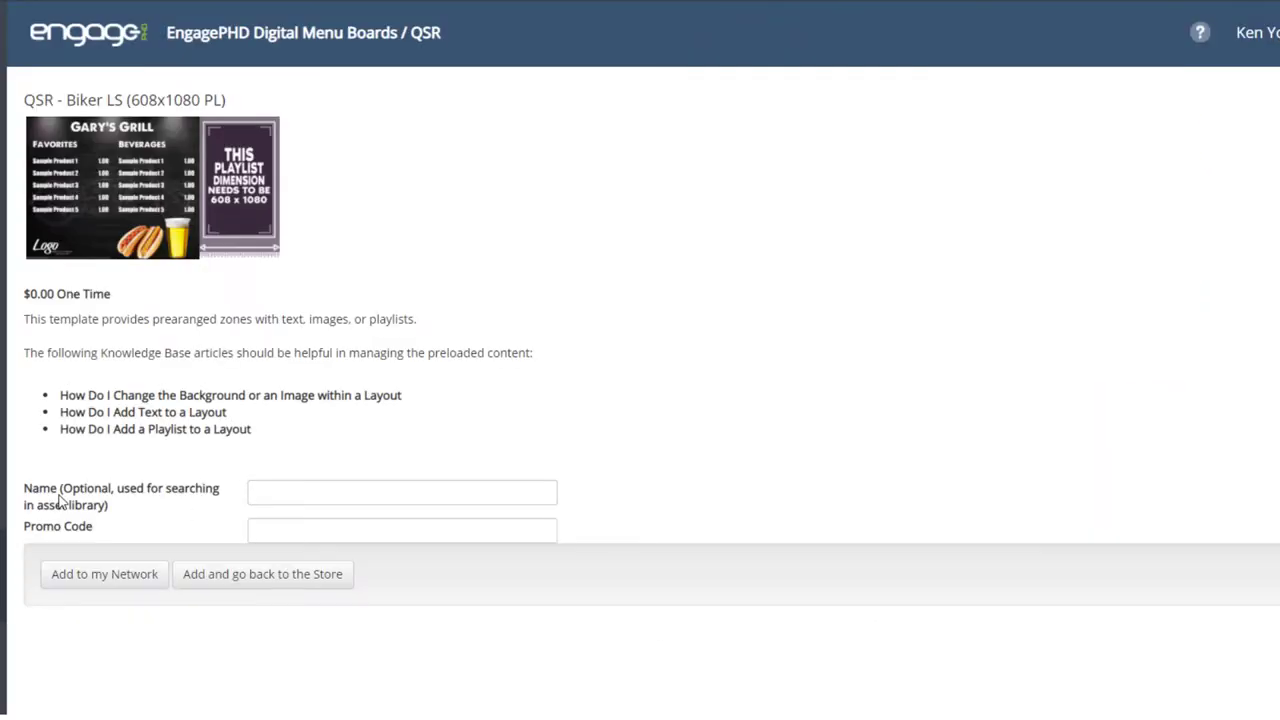
{"action": "left_click", "coordinate": [98, 582]}
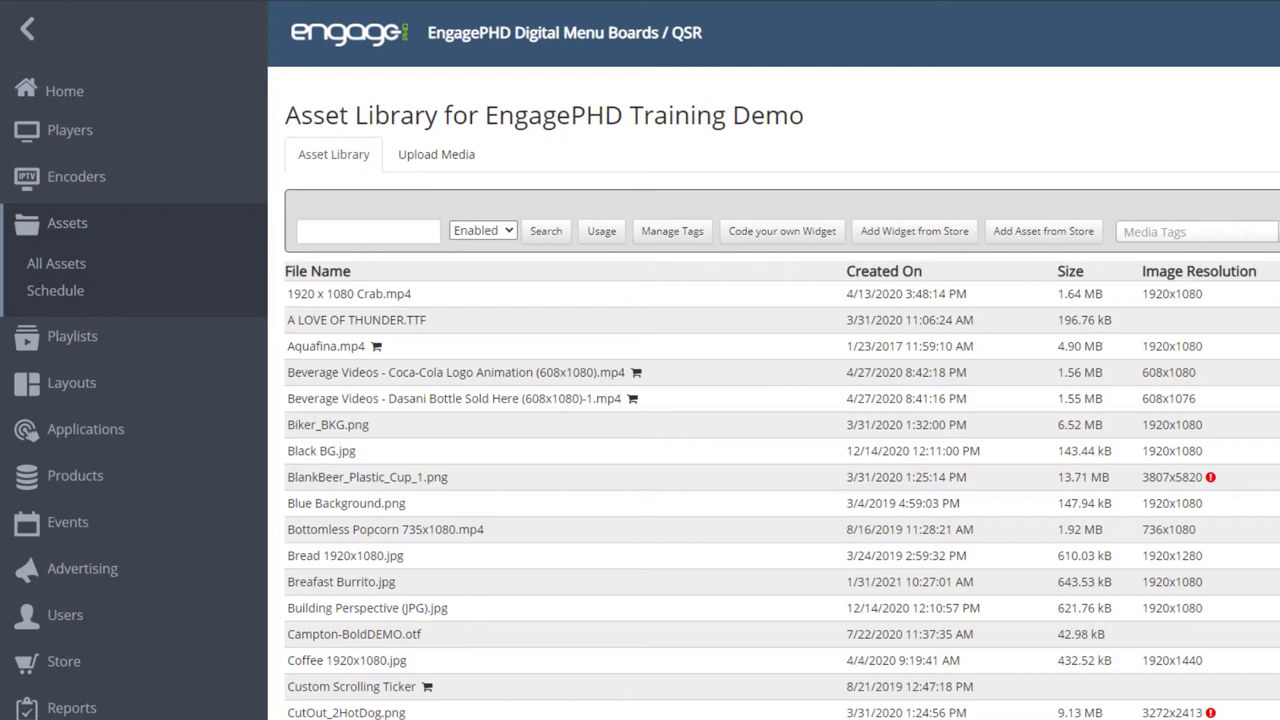
Step: Go from Layouts to Products and show the Upload or Download Products tab
{"action": "left_click", "coordinate": [72, 384]}
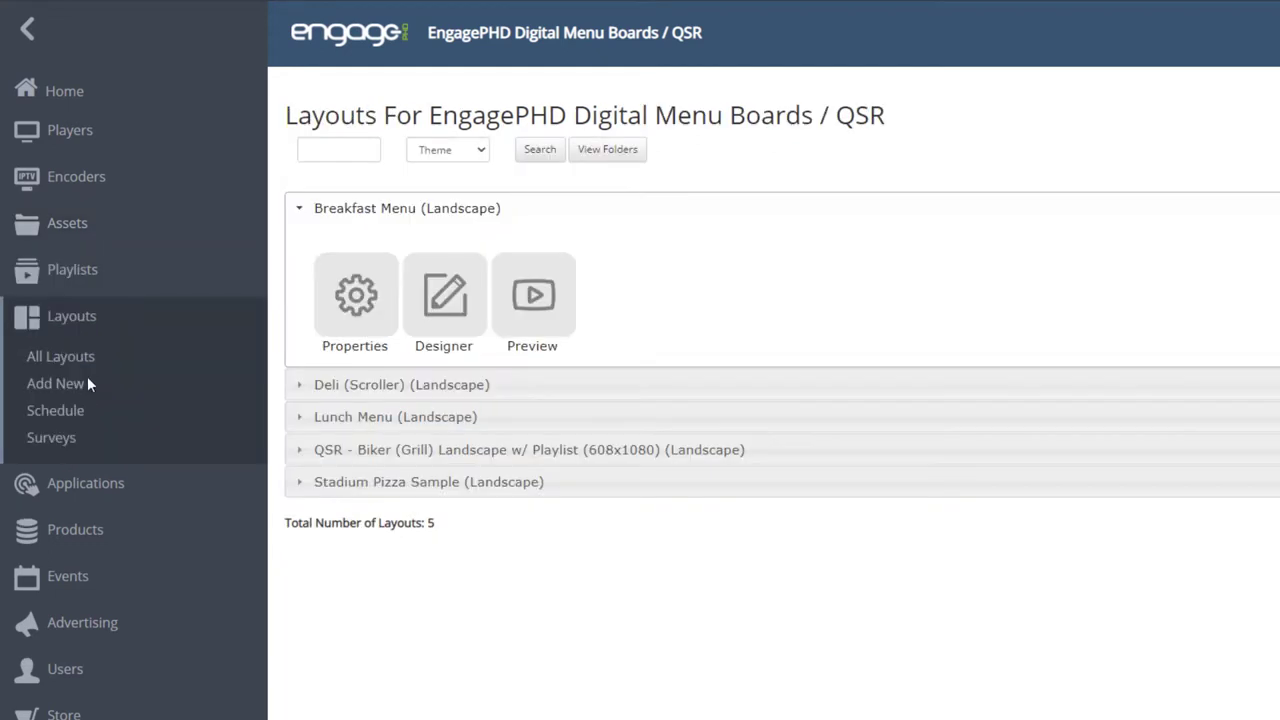
{"action": "left_click", "coordinate": [574, 597]}
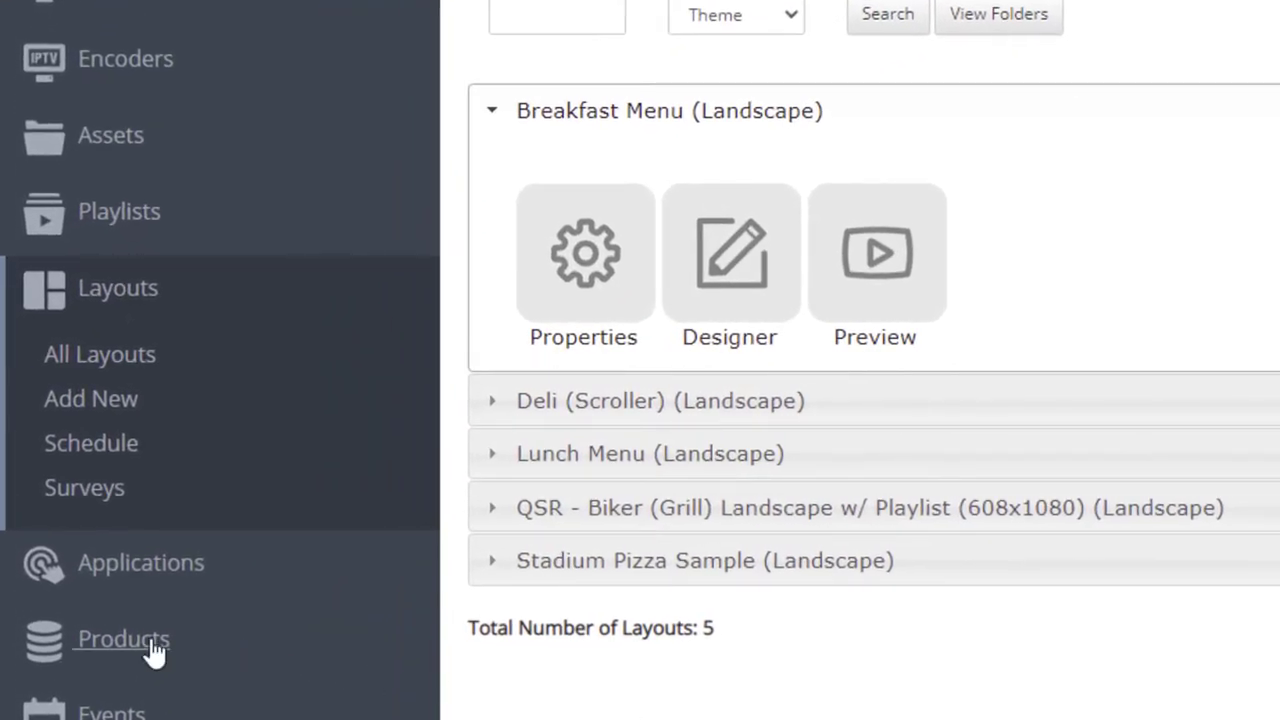
{"action": "left_click", "coordinate": [152, 646]}
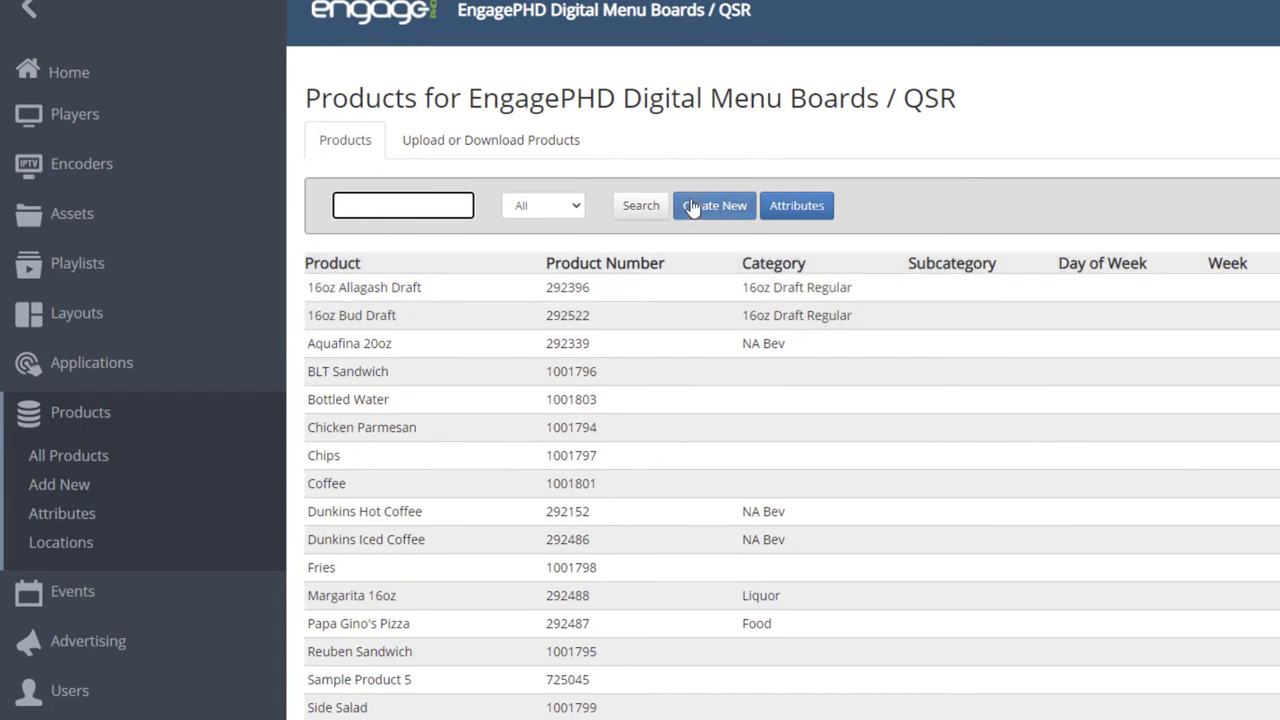
{"action": "left_click", "coordinate": [552, 150]}
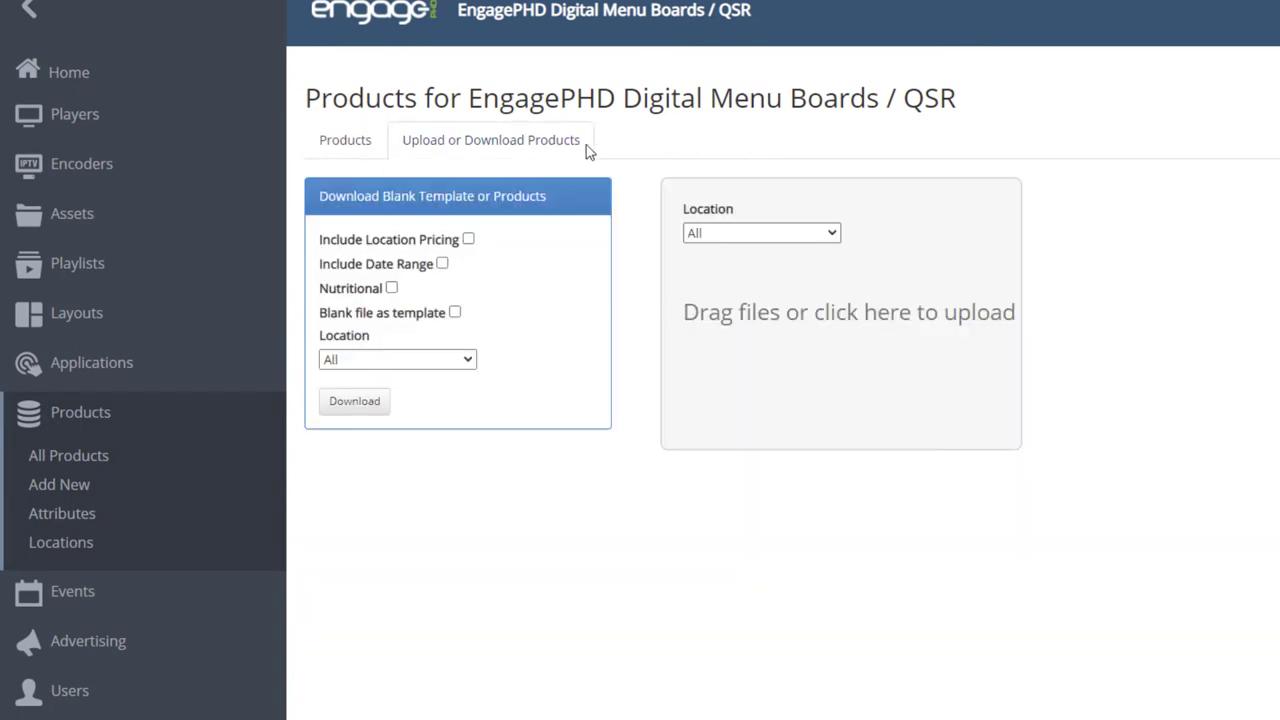
Step: Download the products spreadsheet and change cell B6 from Chips to CHIPS in Excel
{"action": "left_click", "coordinate": [373, 407]}
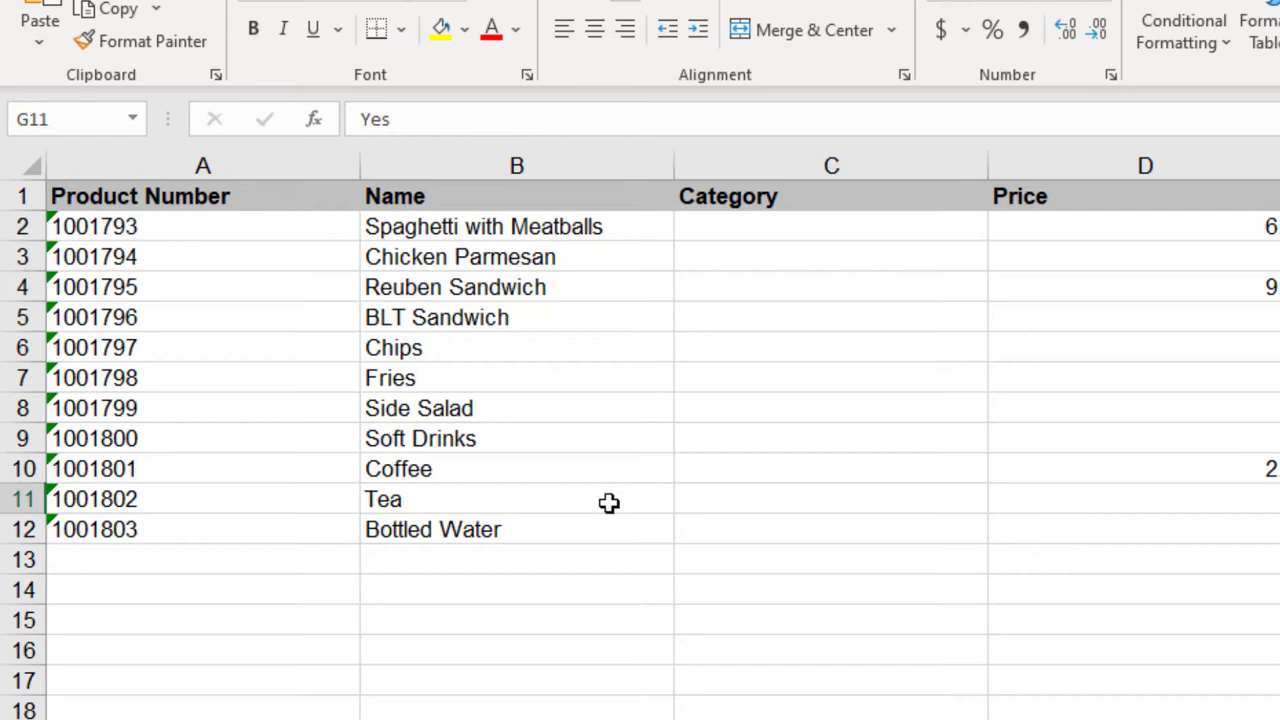
{"action": "left_click", "coordinate": [463, 347]}
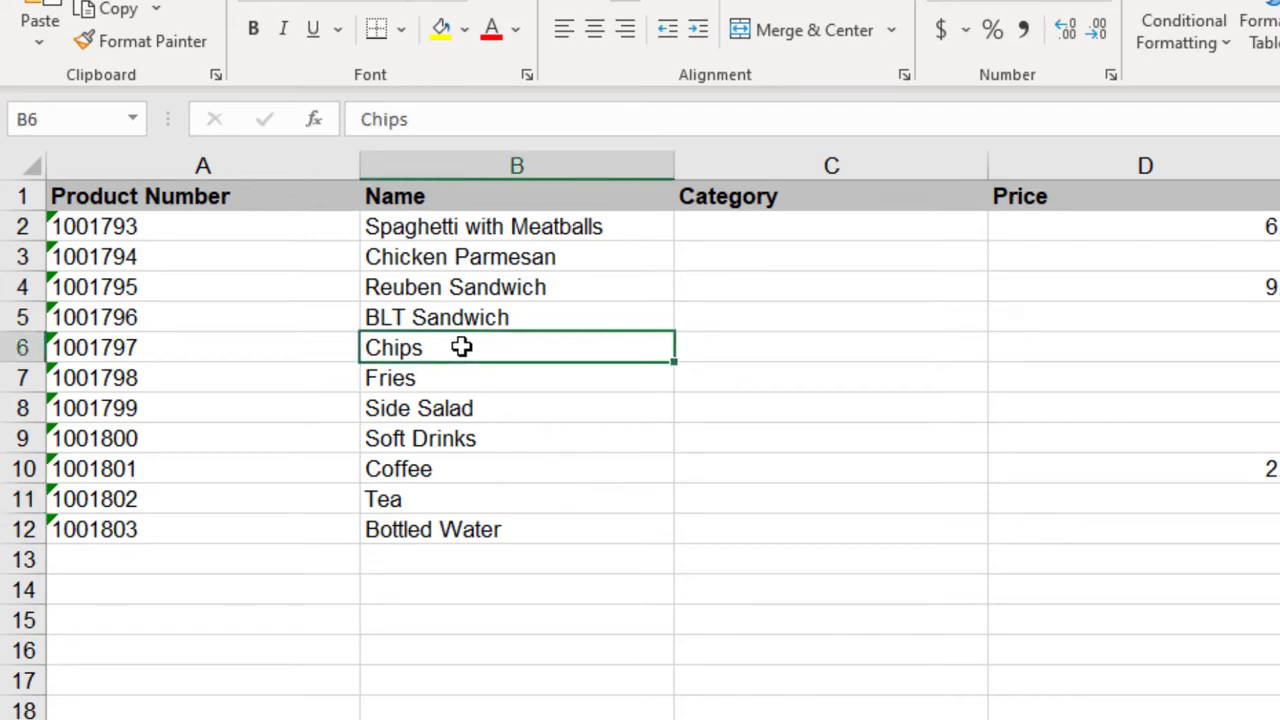
{"action": "type", "text": "CHIPS"}
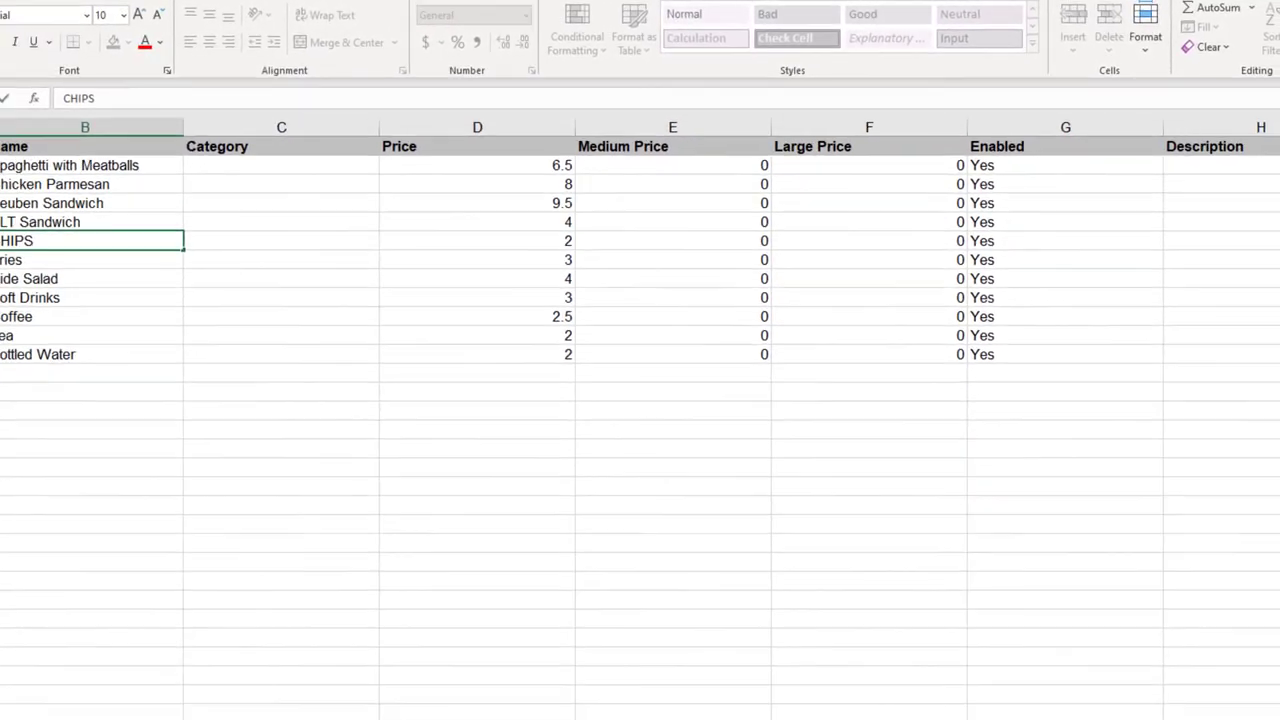
{"action": "left_click_drag", "start_coordinate": [1000, 708], "coordinate": [1093, 708]}
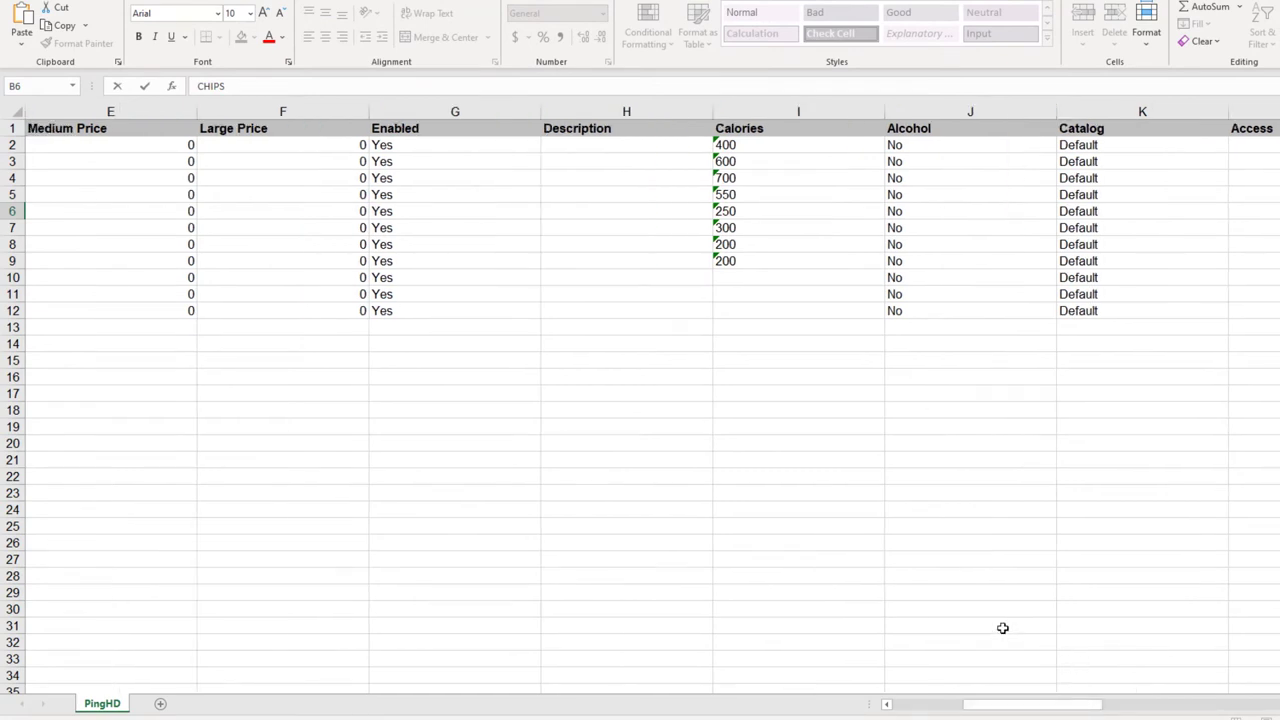
{"action": "key", "text": "Escape"}
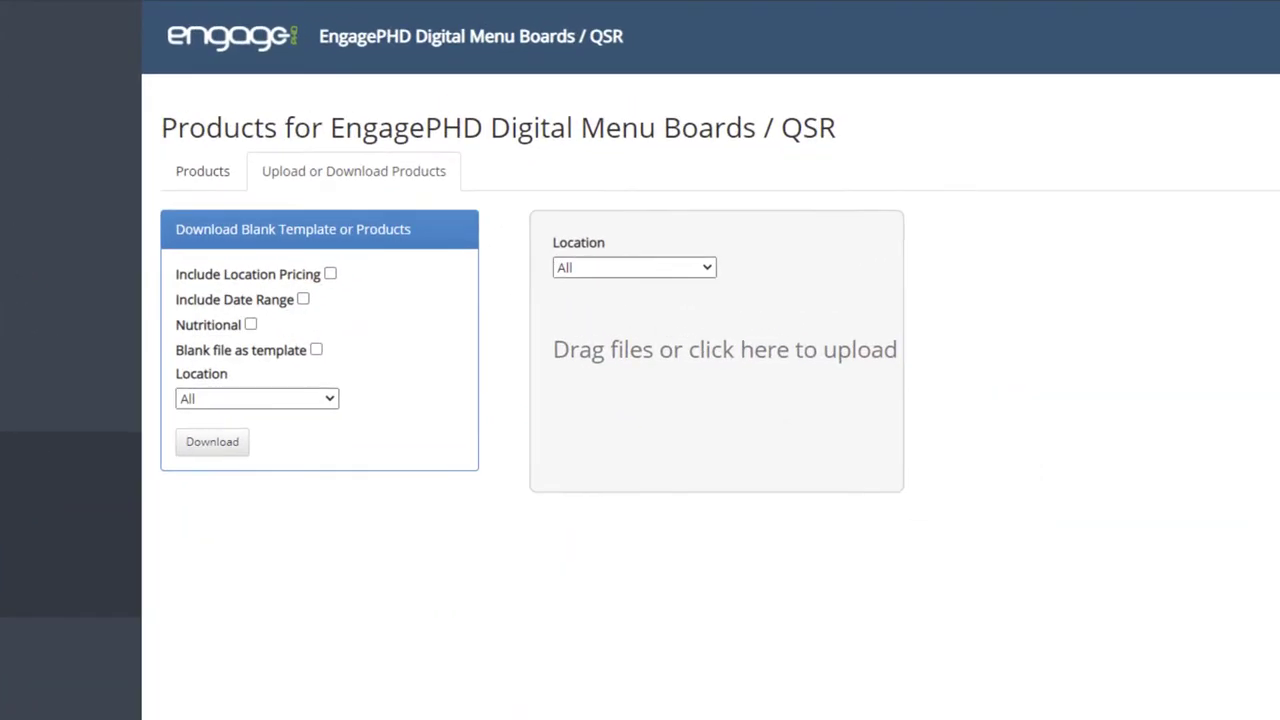
Step: Upload the edited products .xls file and return to the Products list
{"action": "left_click_drag", "start_coordinate": [297, 471], "coordinate": [711, 430]}
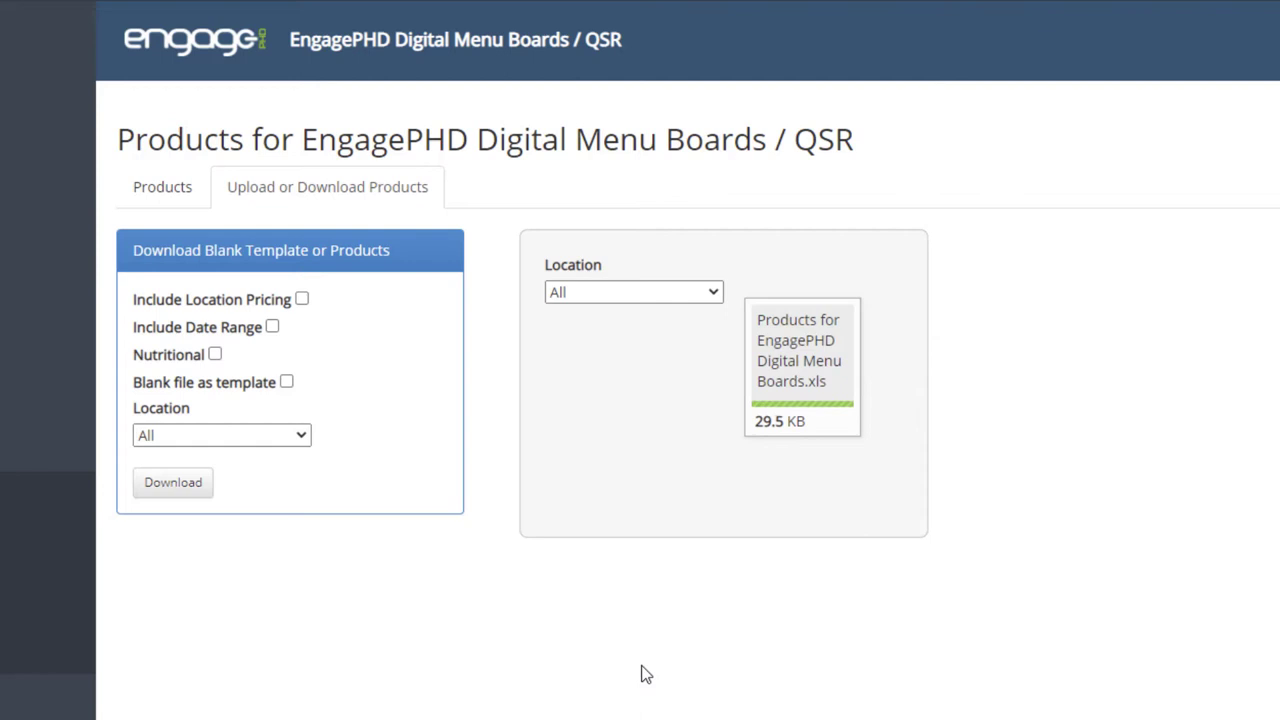
{"action": "left_click", "coordinate": [184, 184]}
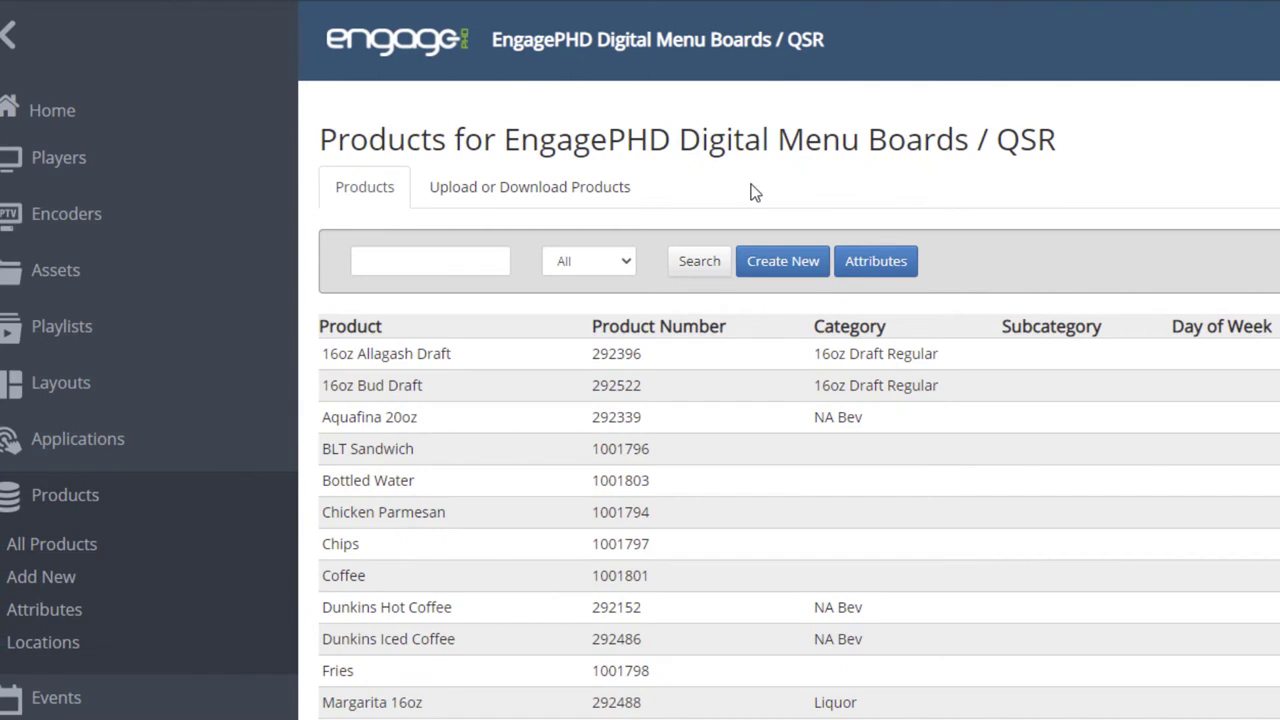
Step: Open the QSR - Biker (Grill) Landscape w/ Playlist (608x1080) layout in the Designer
{"action": "left_click", "coordinate": [407, 450]}
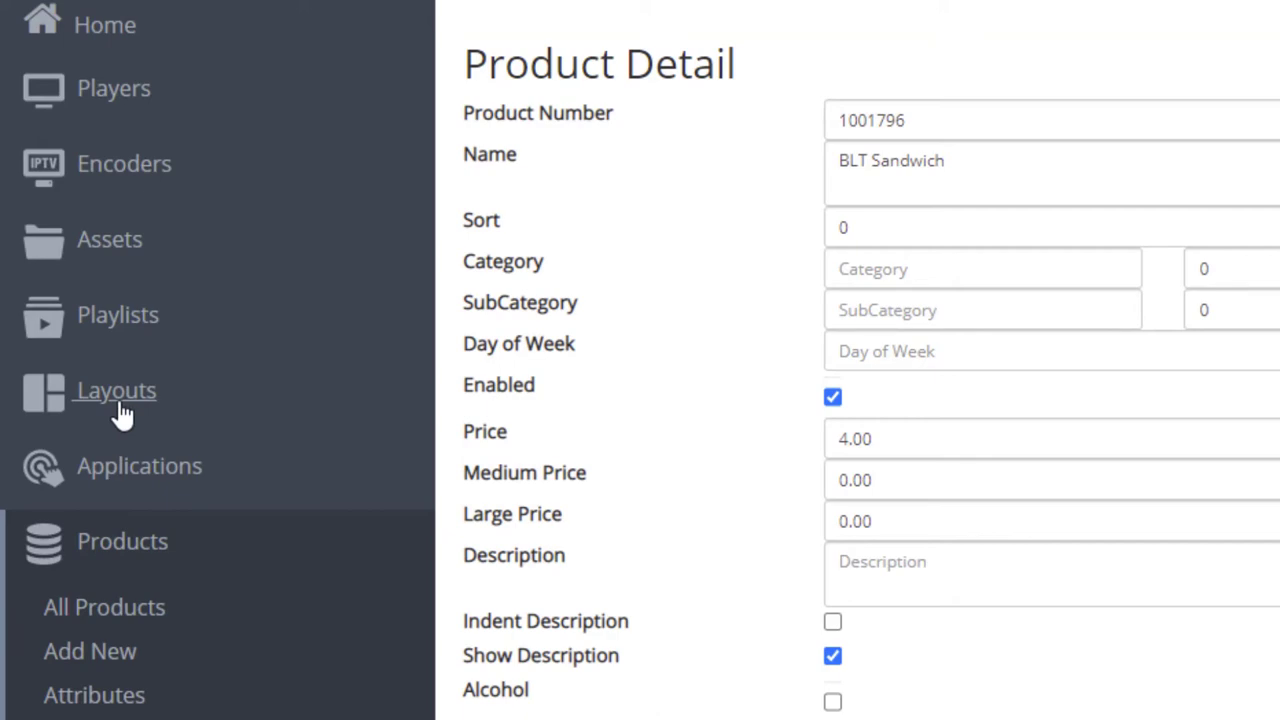
{"action": "left_click", "coordinate": [118, 400]}
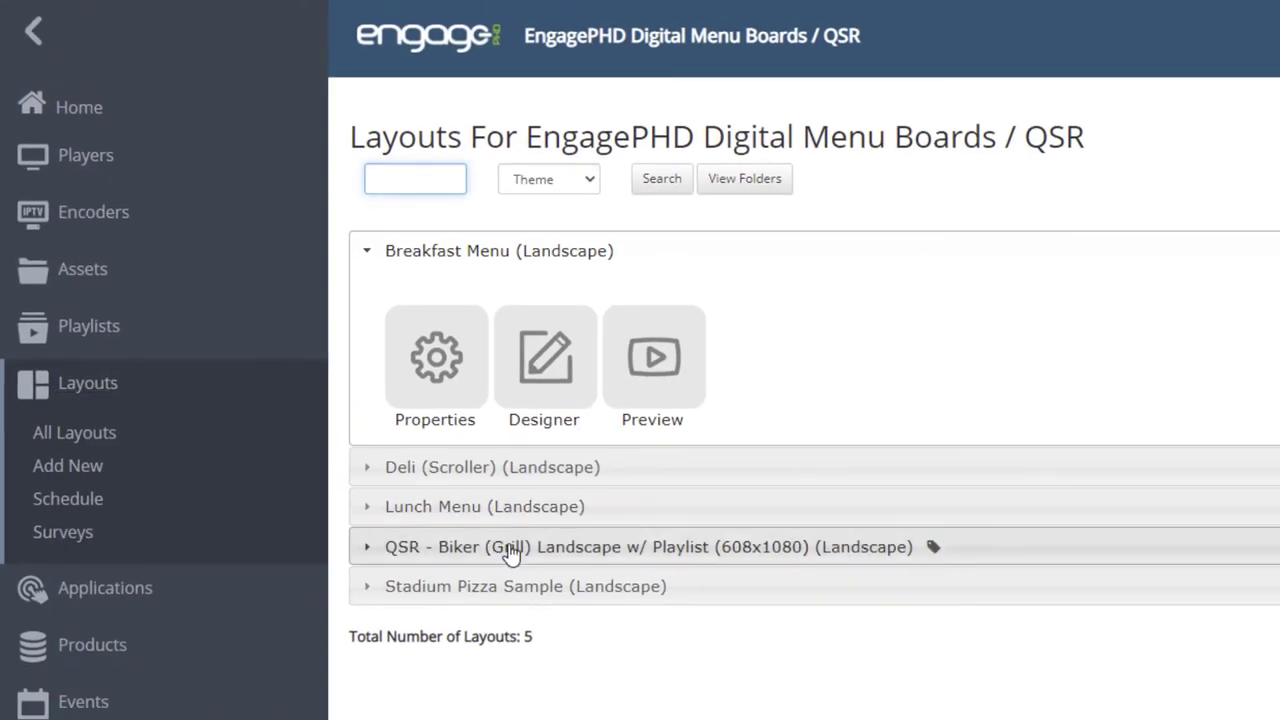
{"action": "left_click", "coordinate": [851, 546]}
{"action": "left_click", "coordinate": [531, 503]}
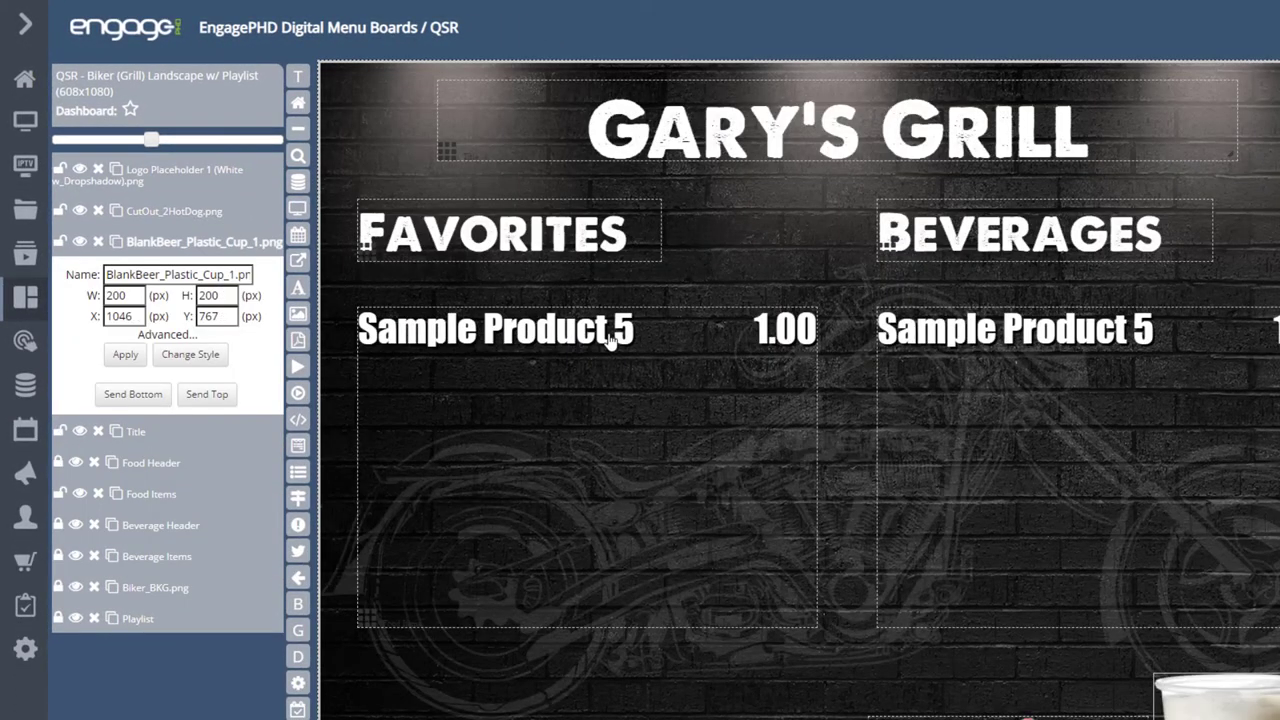
Step: Replace Sample Product 5 in Food Items with BLT Sandwich and Fries, using 10 px row spacing
{"action": "double_click", "coordinate": [611, 342]}
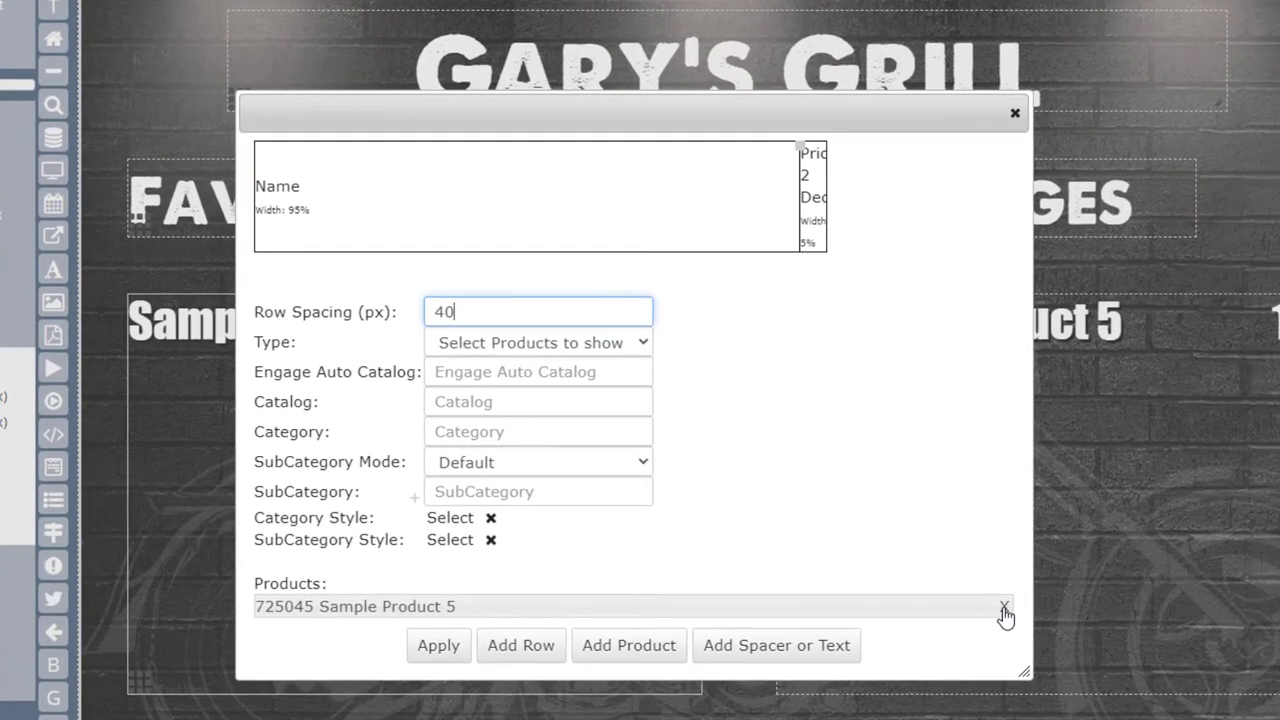
{"action": "left_click", "coordinate": [1004, 609]}
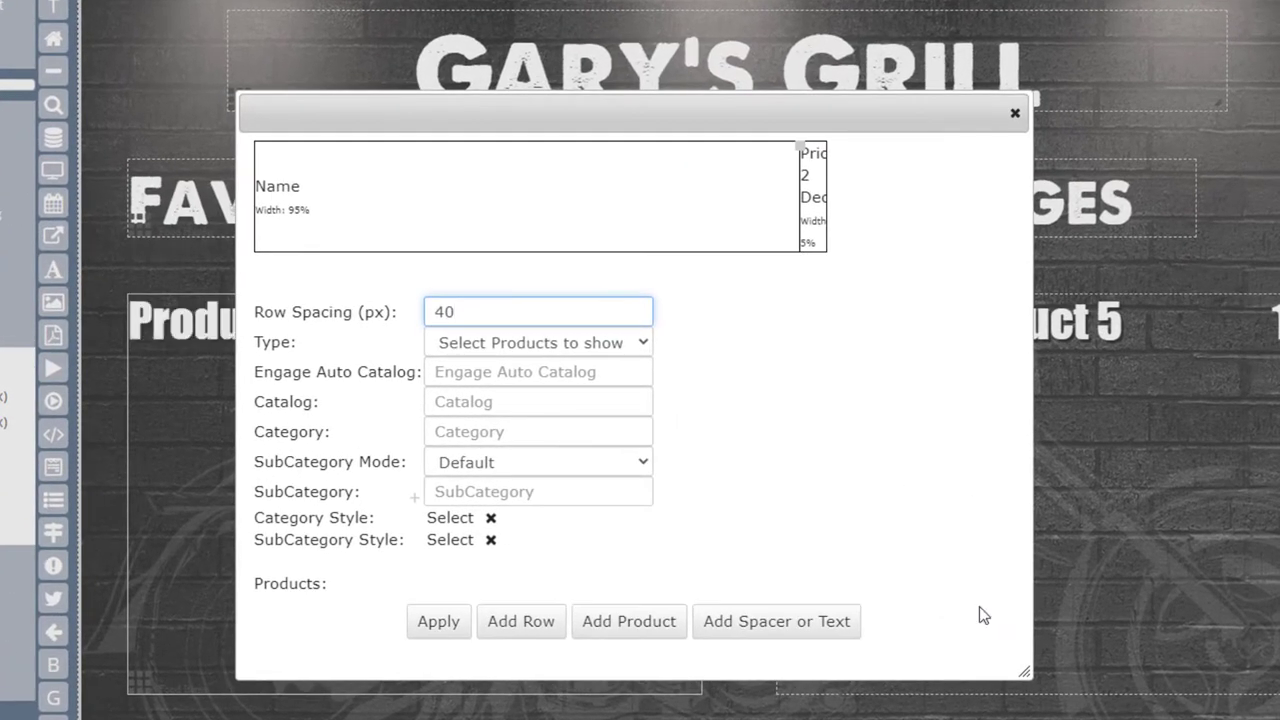
{"action": "left_click", "coordinate": [658, 624]}
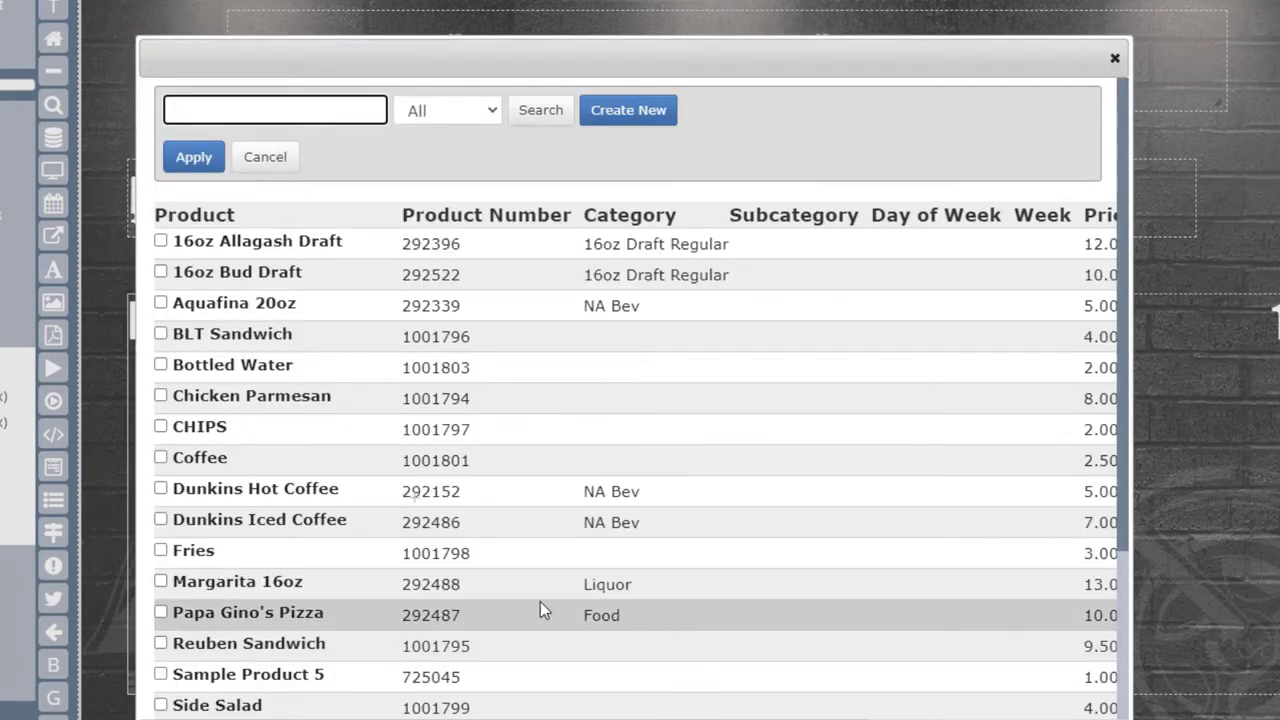
{"action": "left_click", "coordinate": [197, 343]}
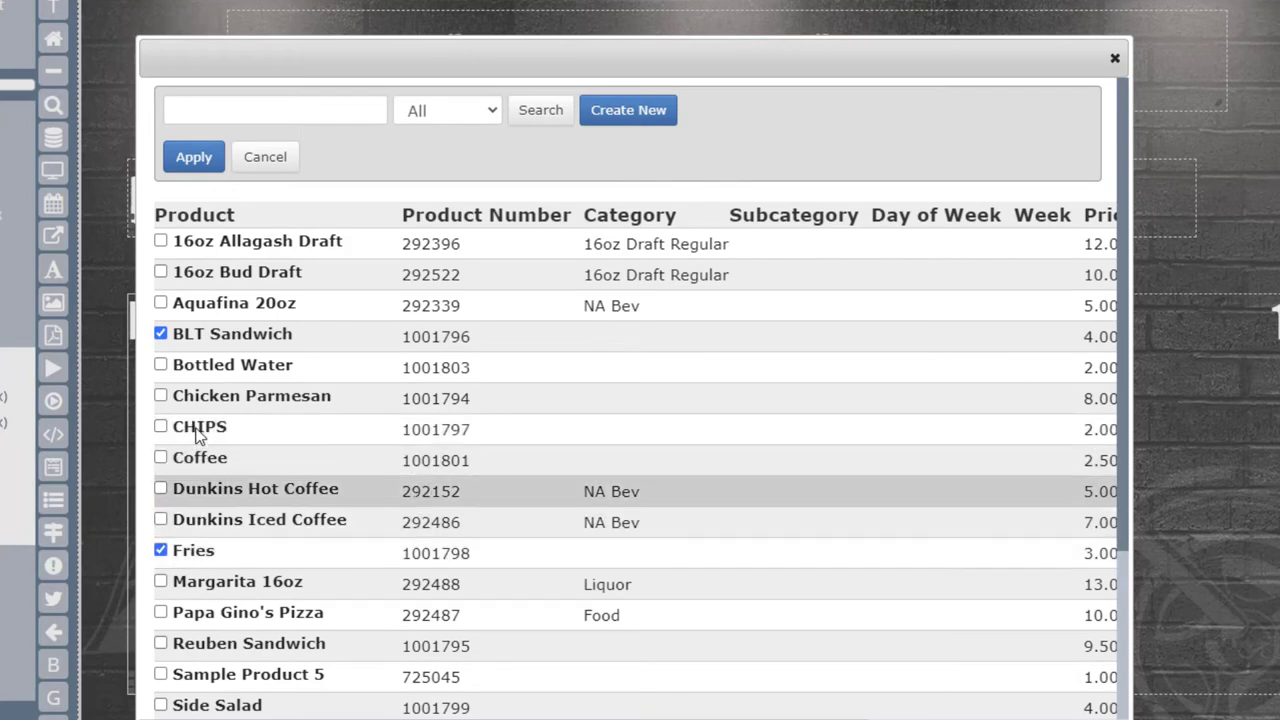
{"action": "left_click", "coordinate": [195, 165]}
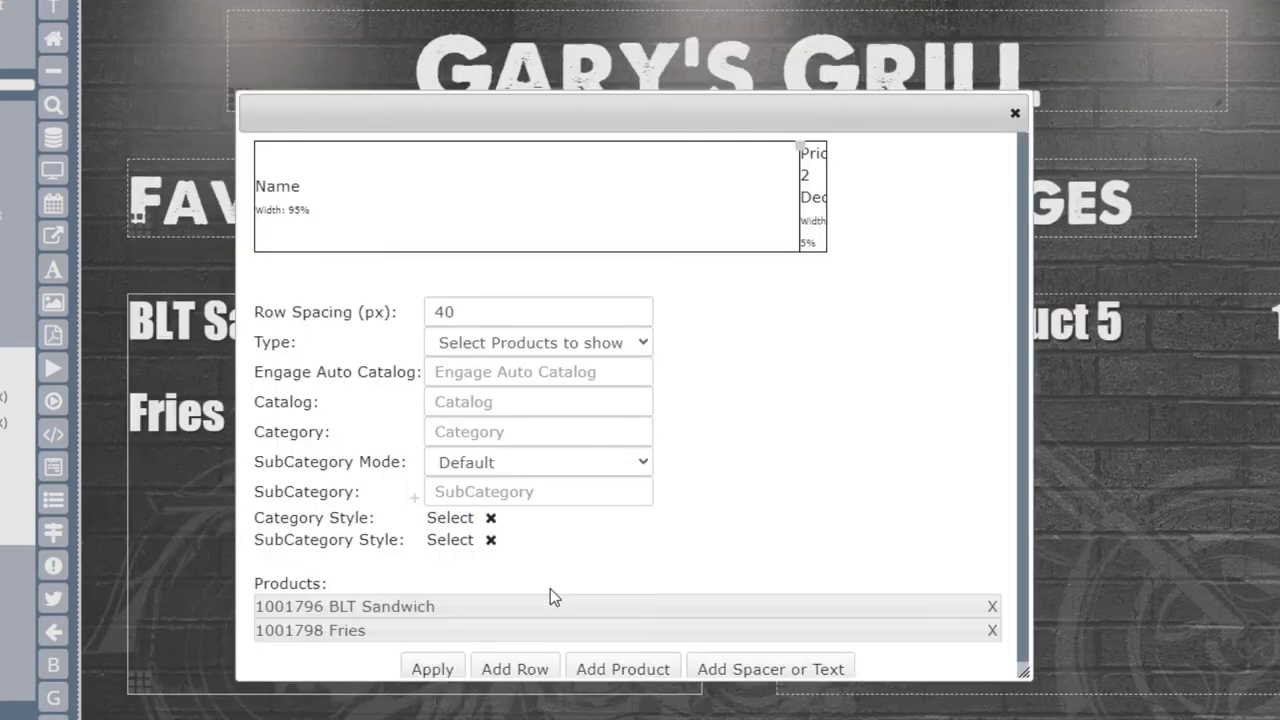
{"action": "left_click_drag", "start_coordinate": [486, 634], "coordinate": [484, 590]}
{"action": "left_click_drag", "start_coordinate": [439, 308], "coordinate": [379, 303]}
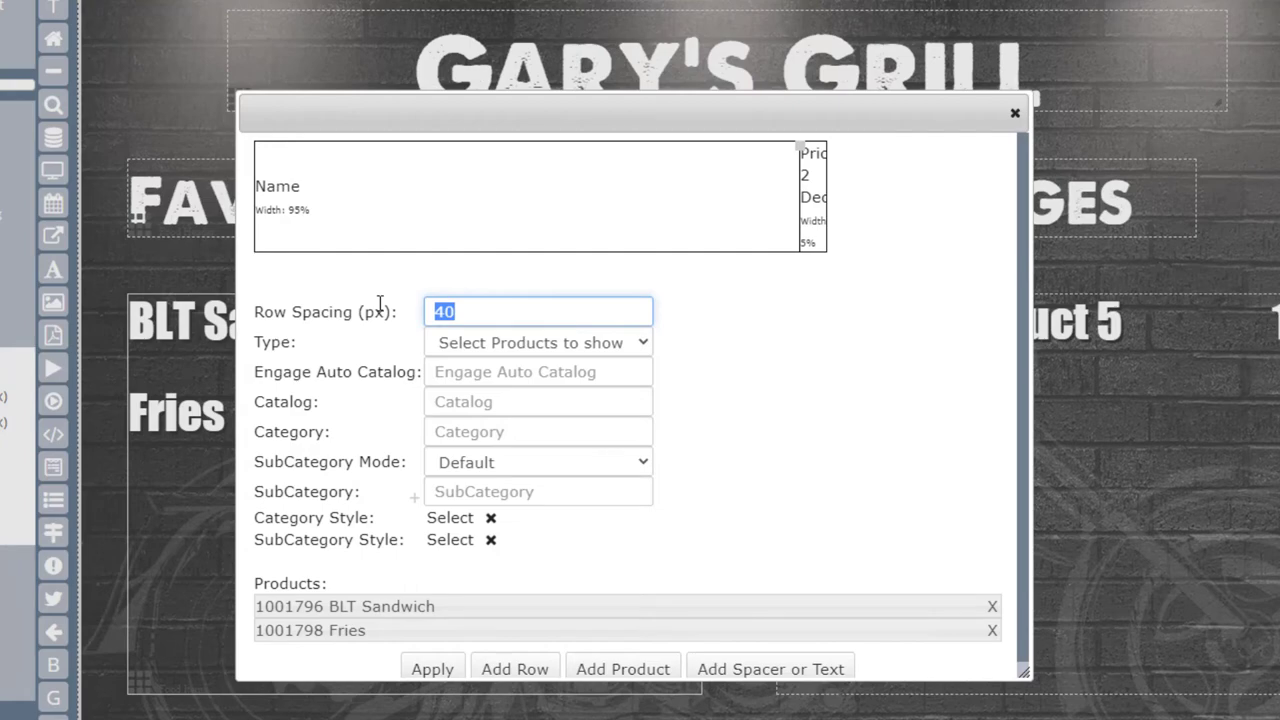
{"action": "type", "text": "10"}
{"action": "scroll", "coordinate": [771, 471], "scroll_direction": "down", "scroll_amount": 1}
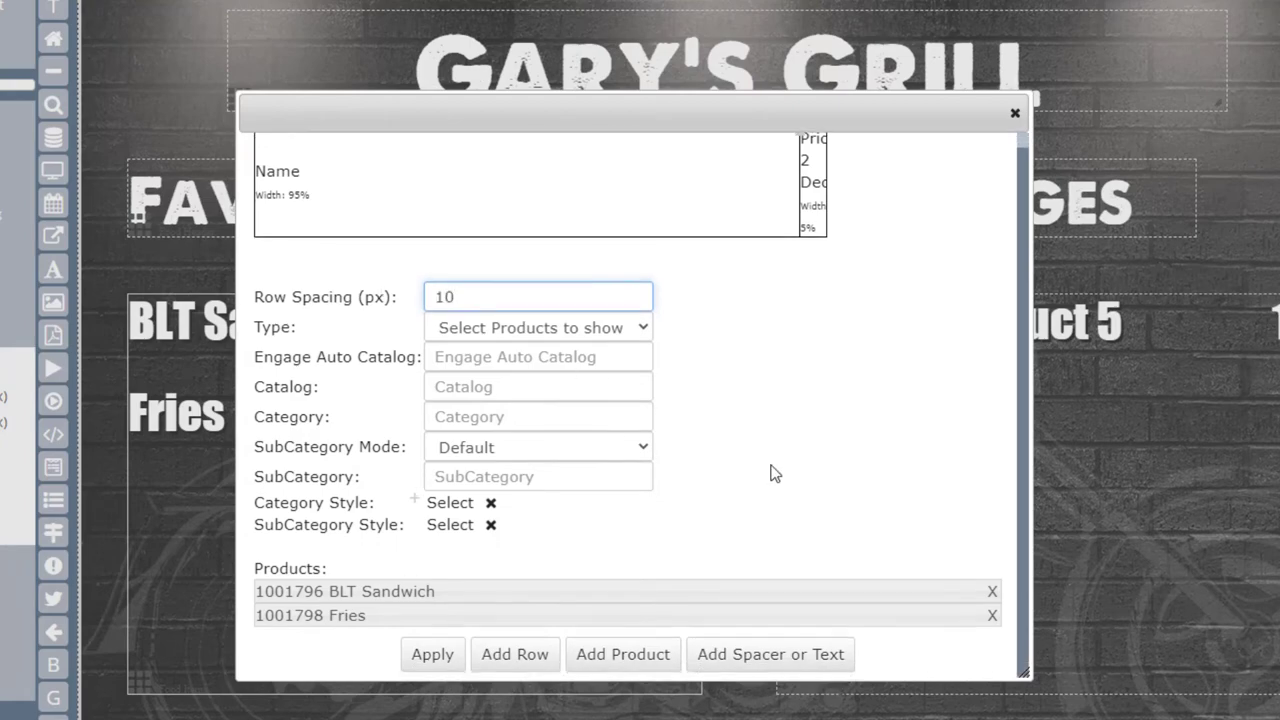
{"action": "left_click", "coordinate": [440, 656]}
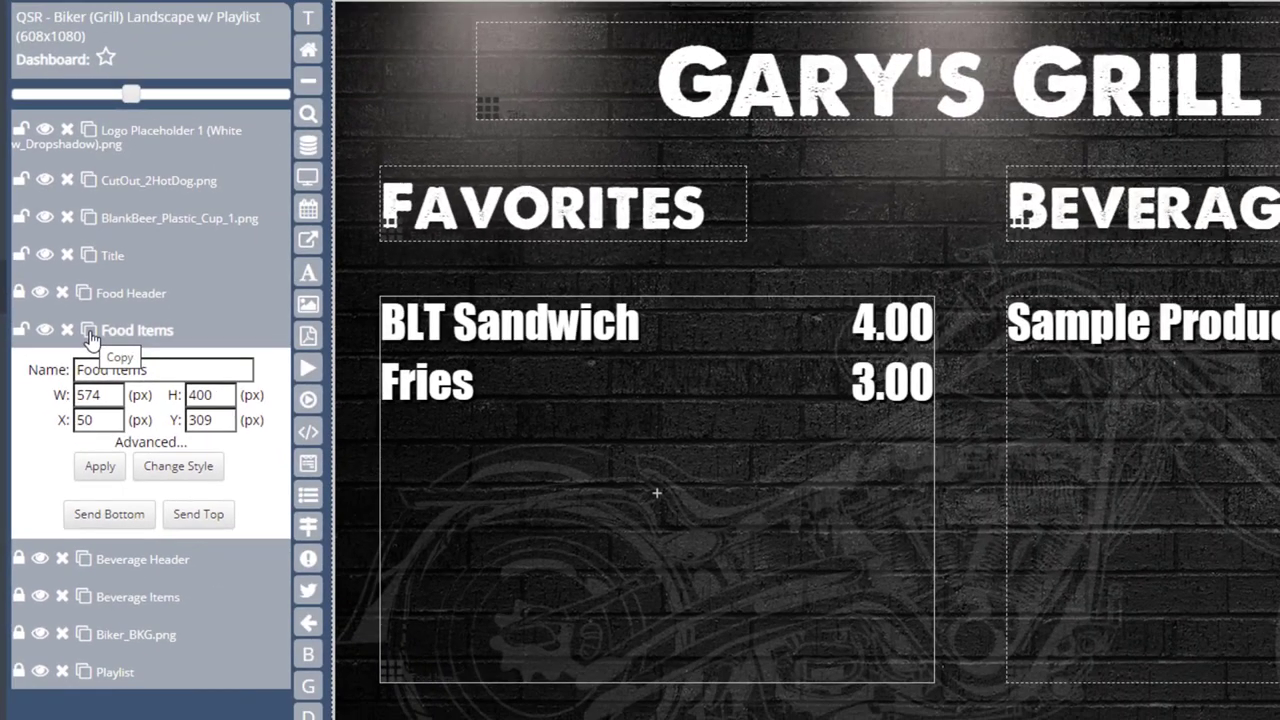
Step: Duplicate the Food Items block, move the copy below, and edit its table's Name cell
{"action": "left_click", "coordinate": [90, 338]}
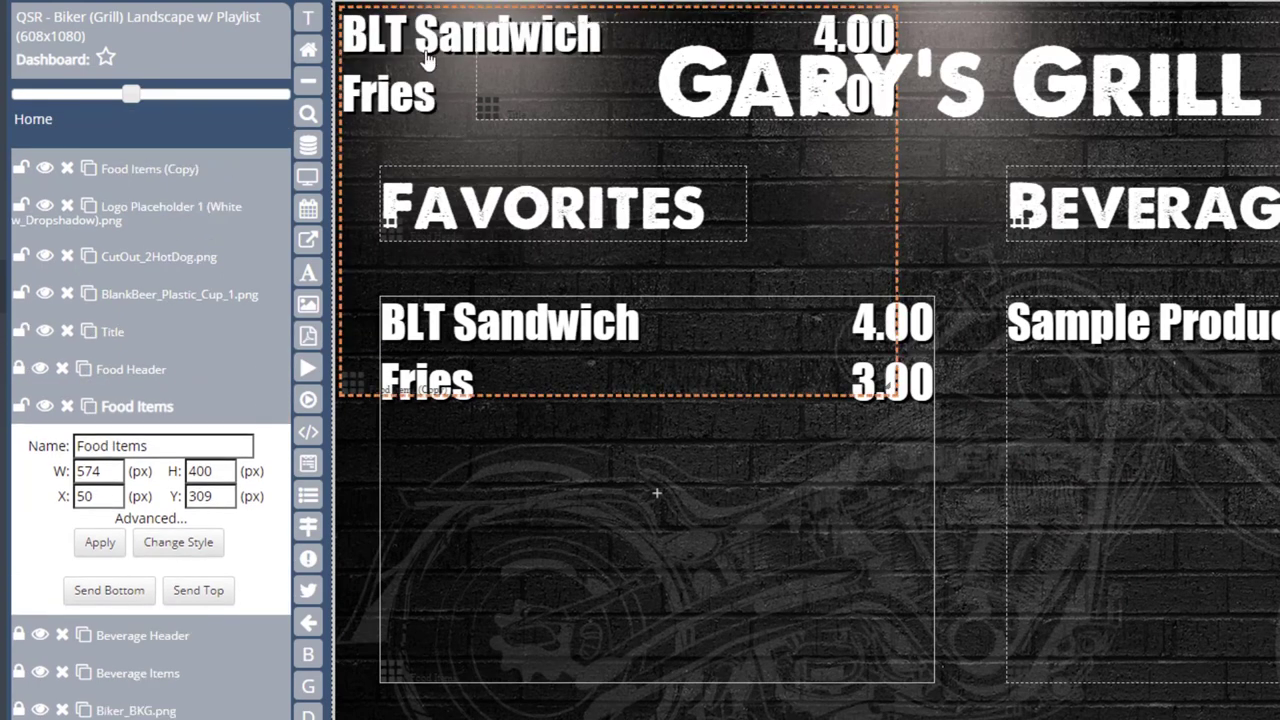
{"action": "left_click_drag", "start_coordinate": [457, 385], "coordinate": [459, 541]}
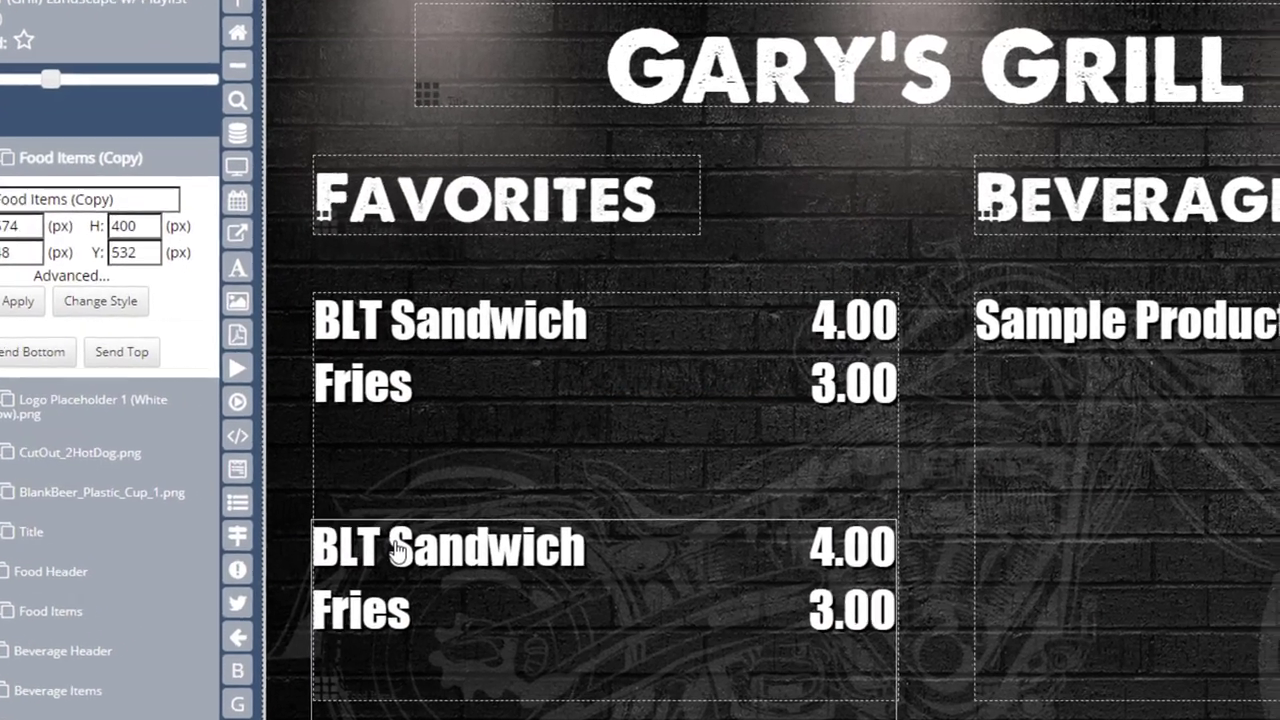
{"action": "double_click", "coordinate": [447, 541]}
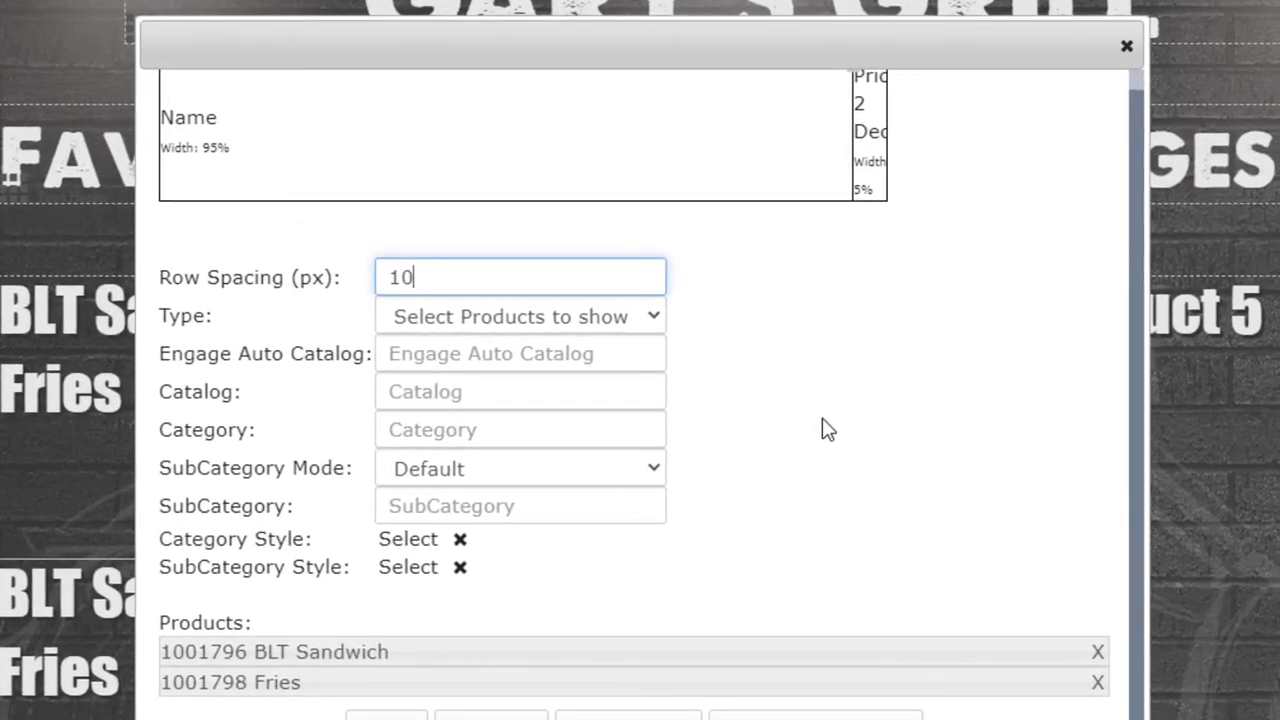
{"action": "left_click", "coordinate": [710, 152]}
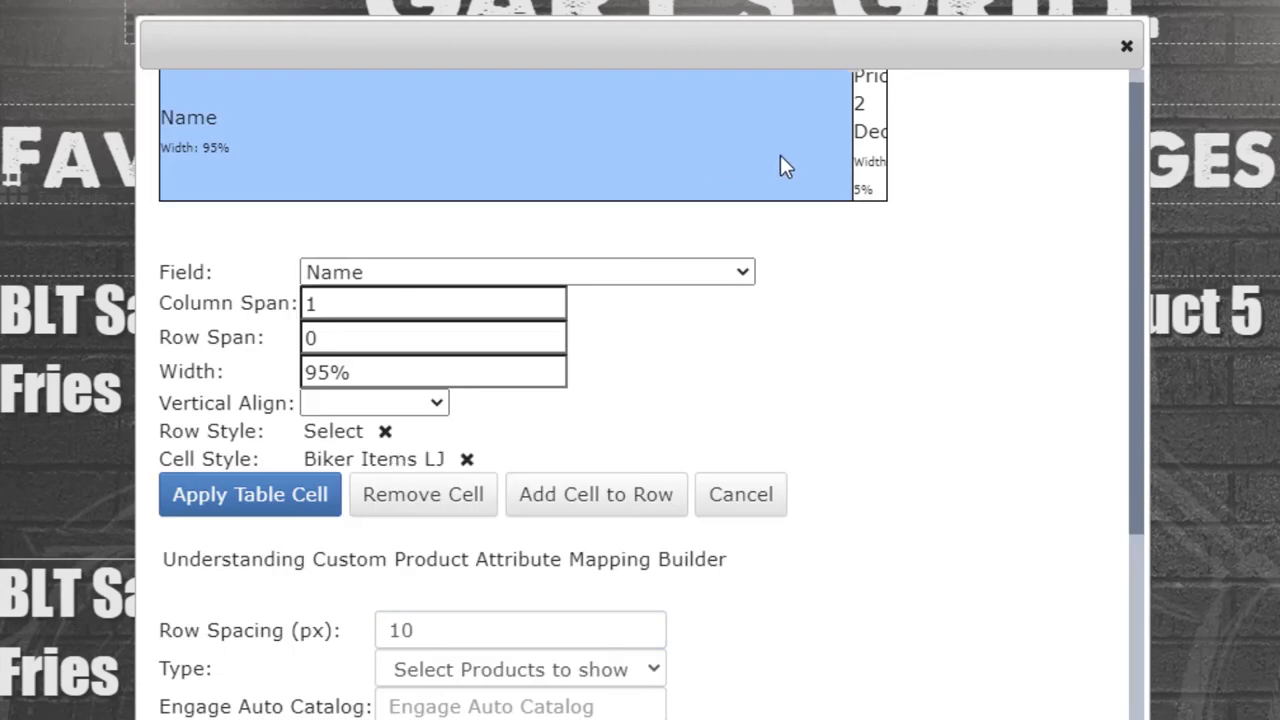
Step: Style the copied table's Name cell Biker Items LJ and reapply Biker Prices RJ to the price cell
{"action": "left_click", "coordinate": [877, 155]}
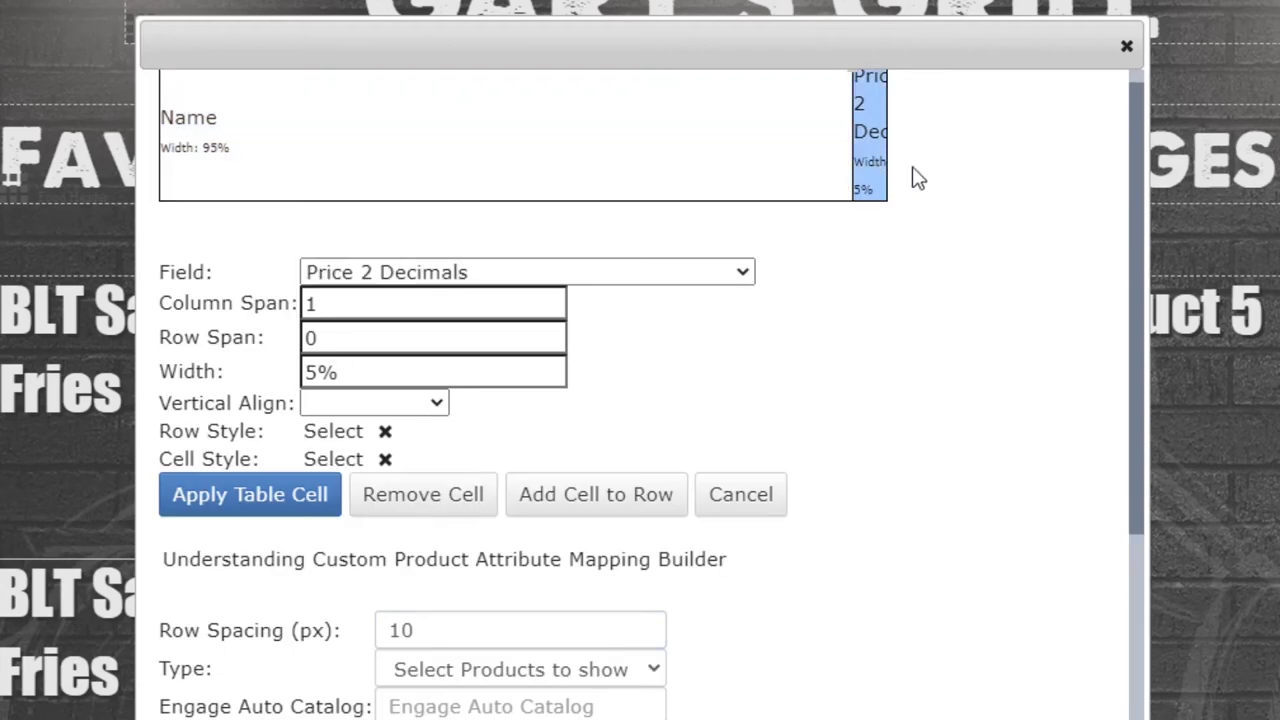
{"action": "left_click", "coordinate": [672, 162]}
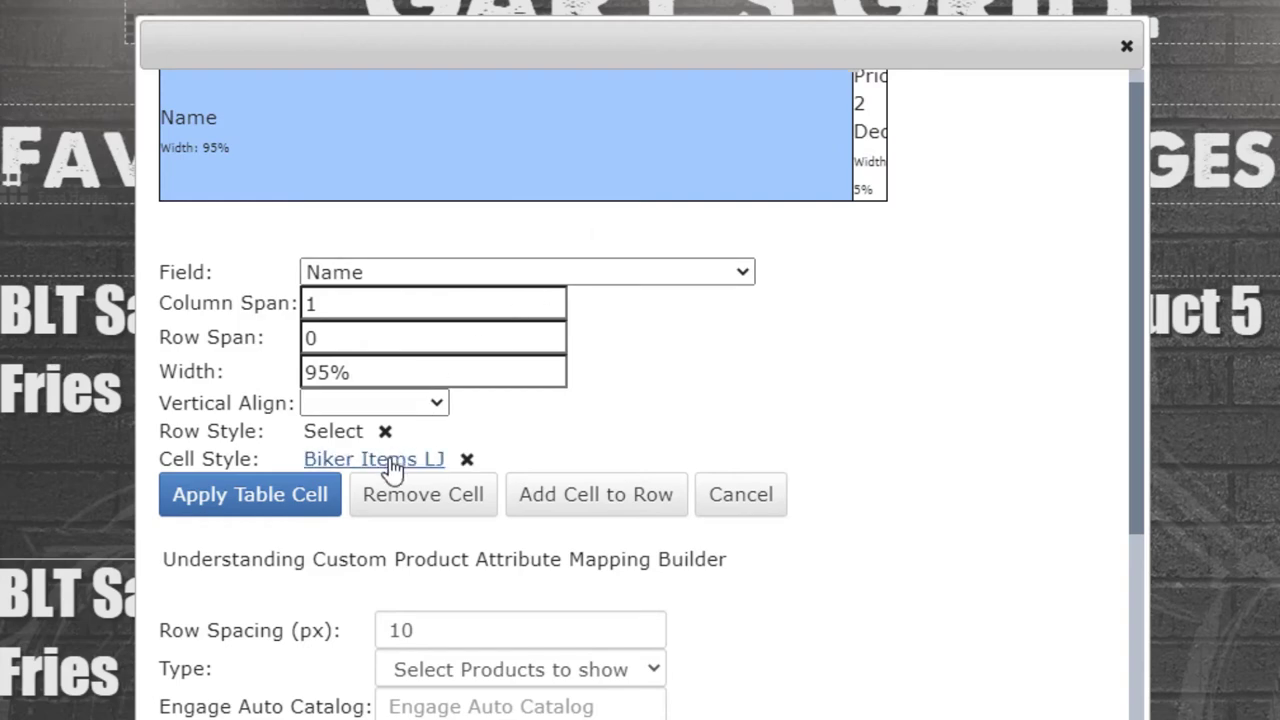
{"action": "left_click", "coordinate": [393, 462]}
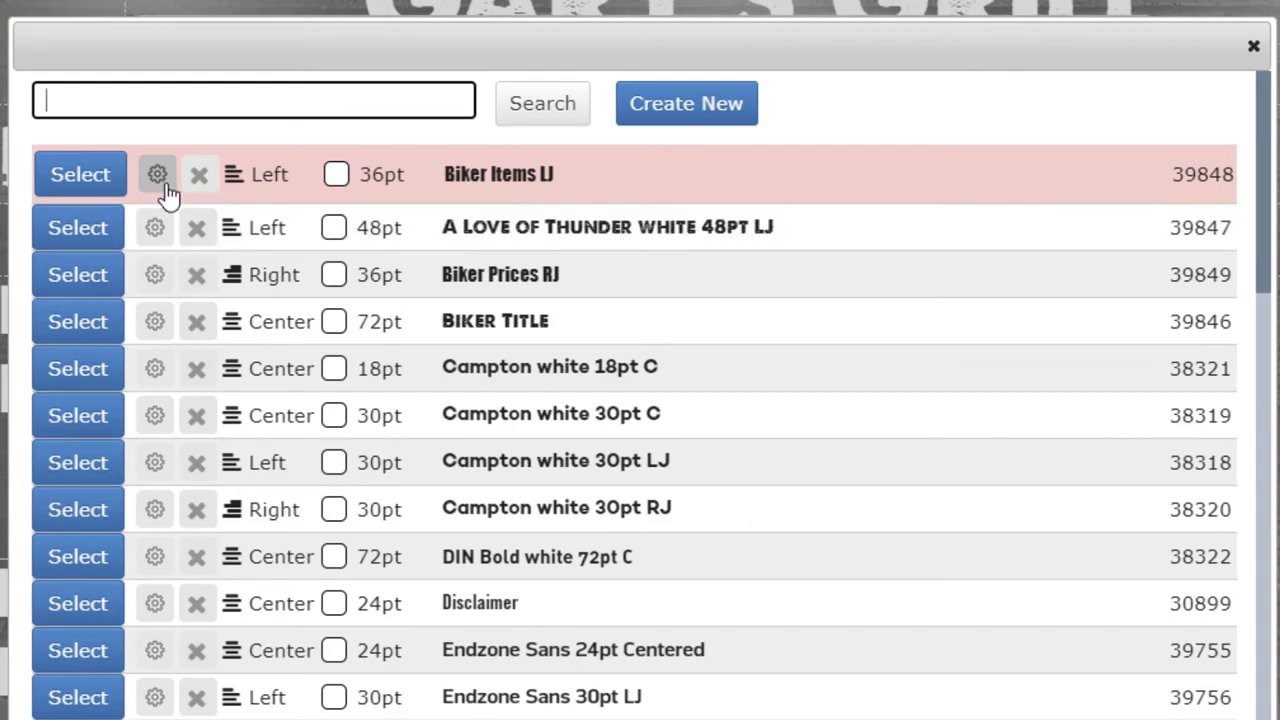
{"action": "left_click", "coordinate": [157, 177]}
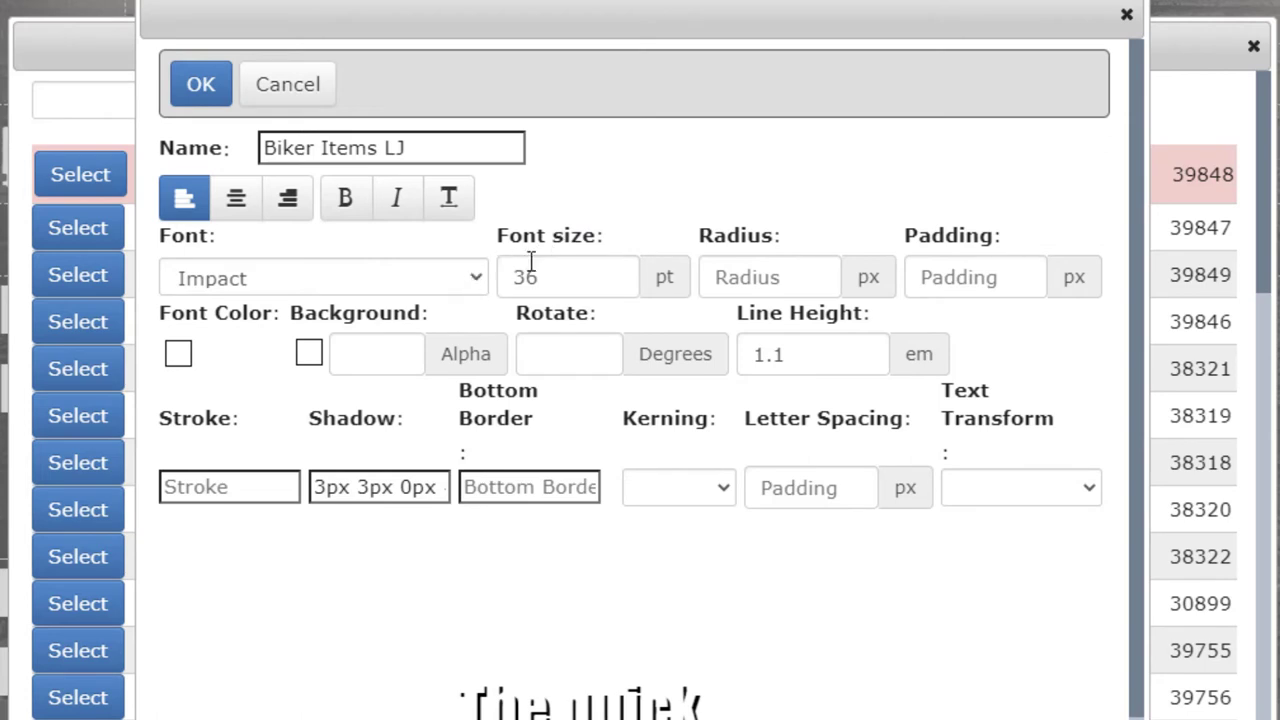
{"action": "left_click", "coordinate": [1126, 17]}
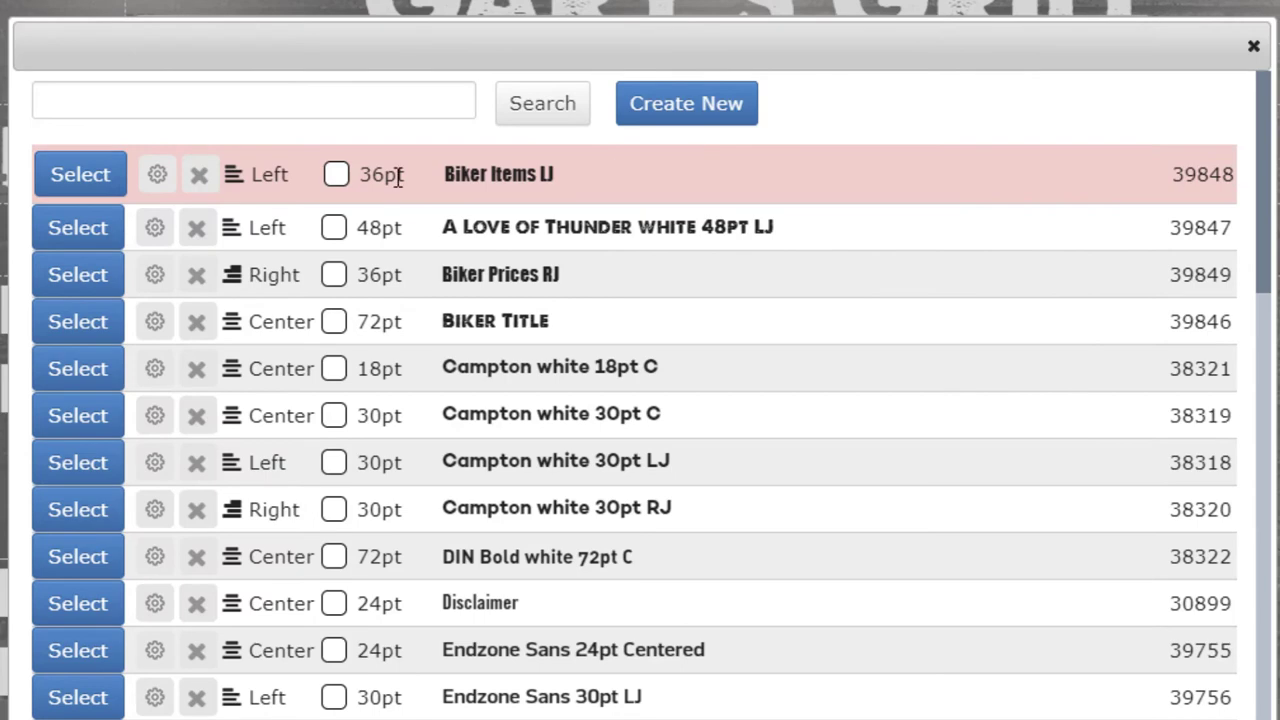
{"action": "left_click", "coordinate": [95, 191]}
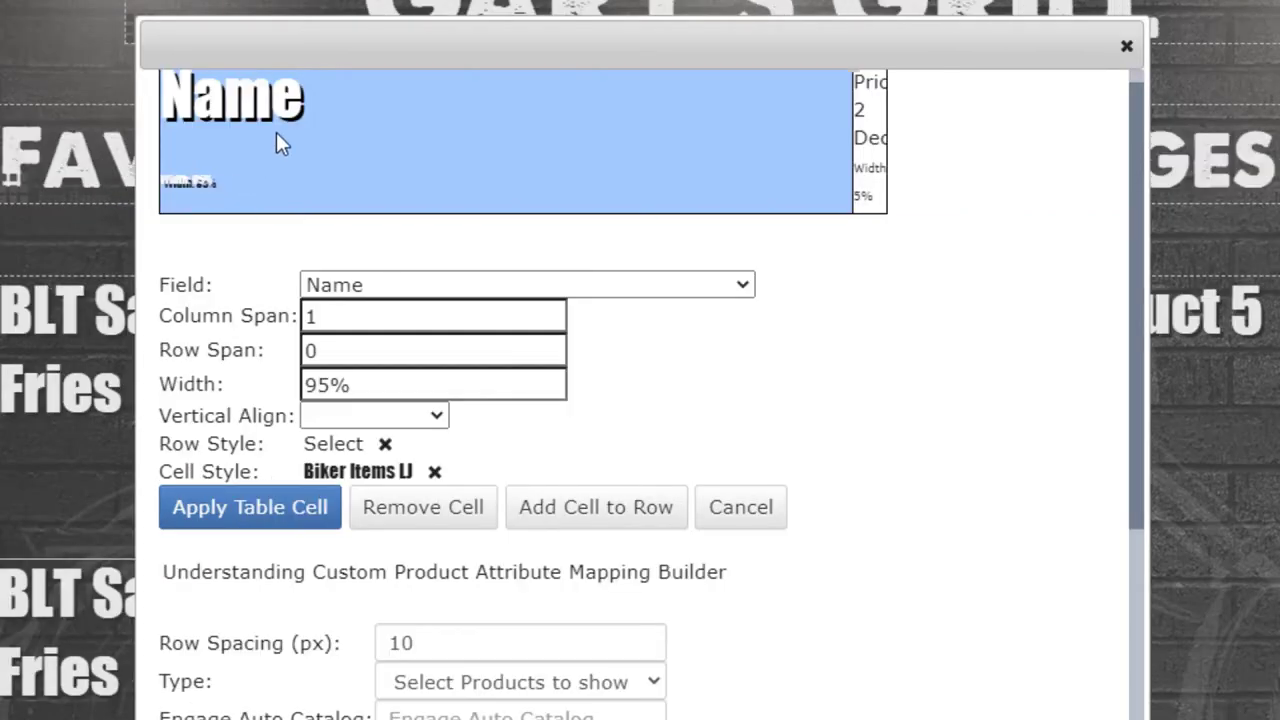
{"action": "left_click", "coordinate": [238, 518]}
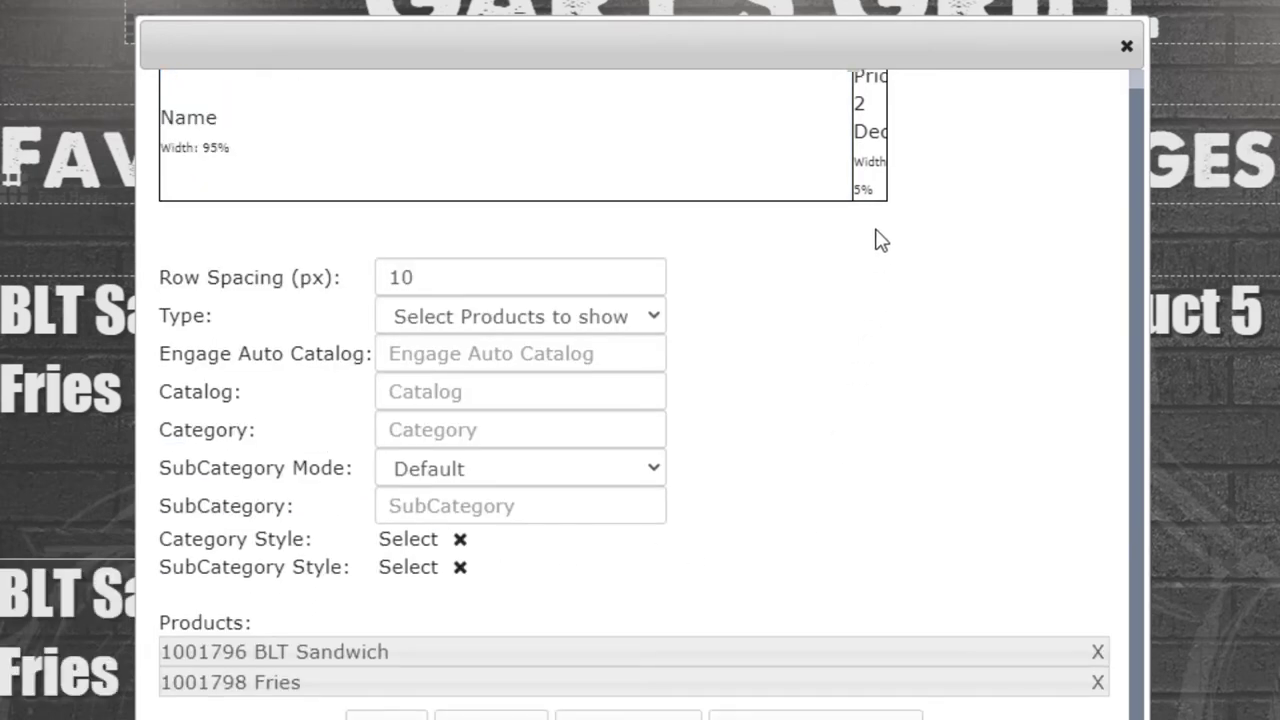
{"action": "left_click", "coordinate": [872, 174]}
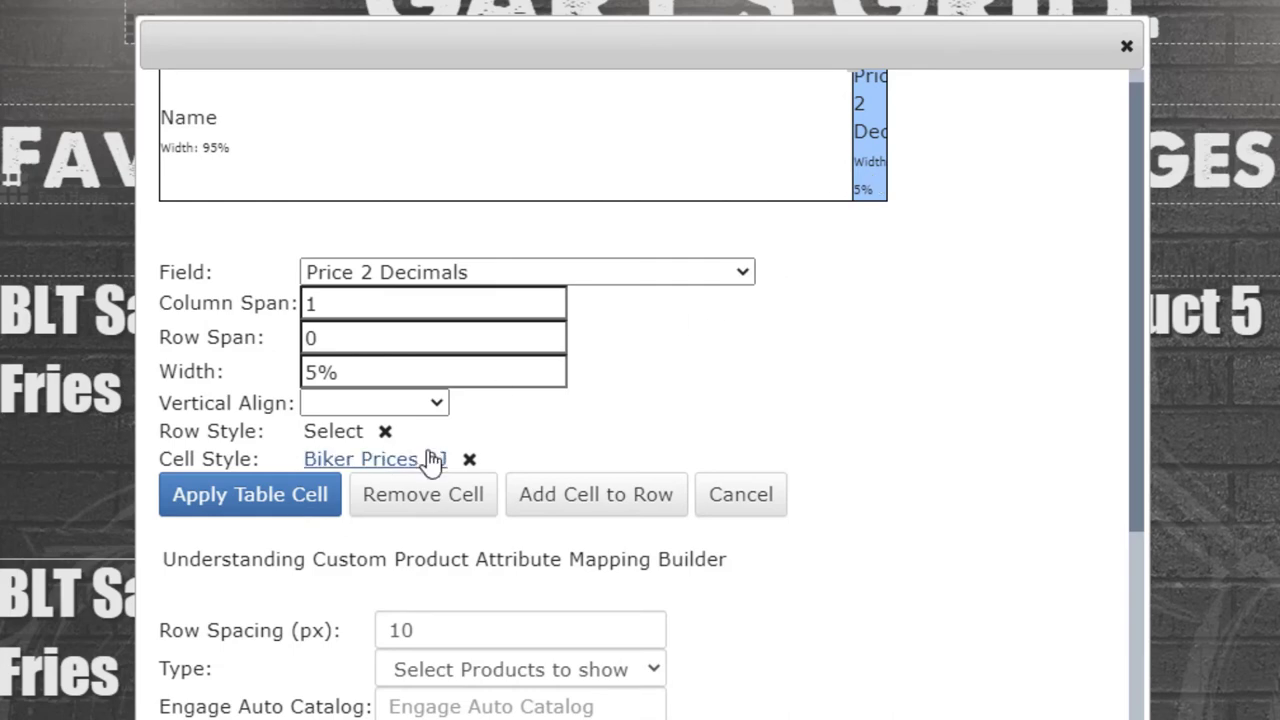
{"action": "left_click", "coordinate": [286, 505]}
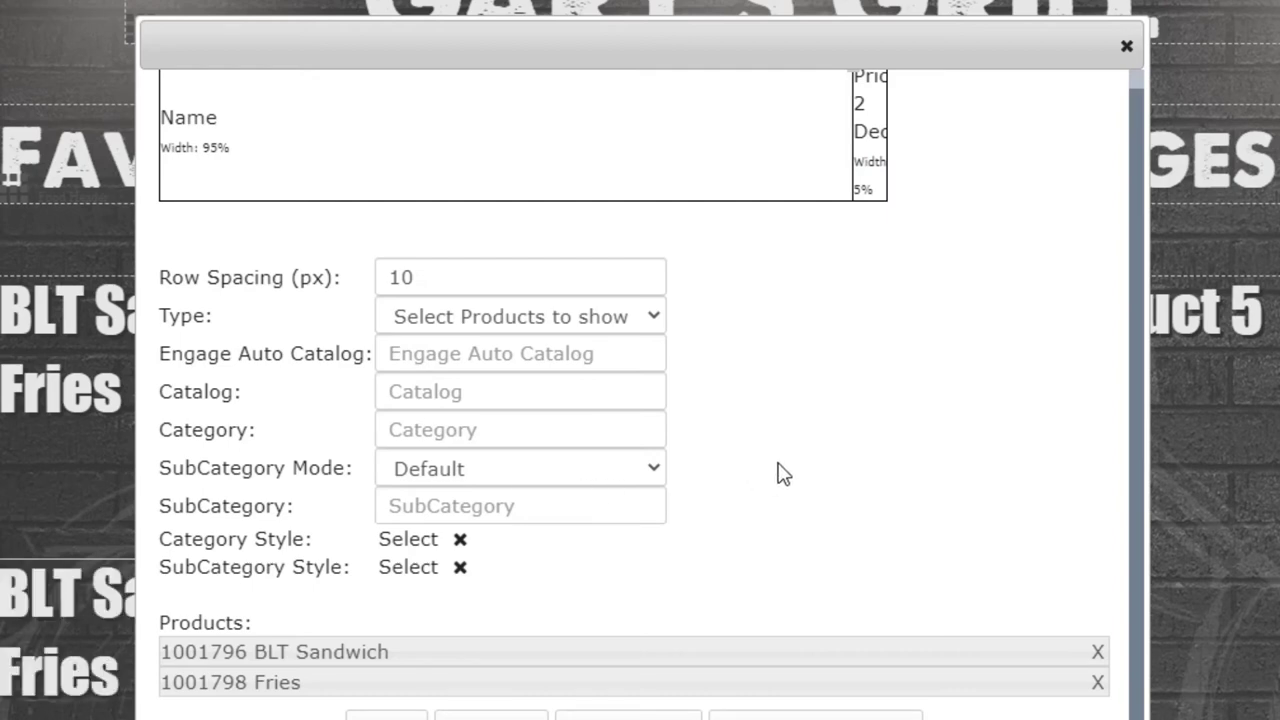
Step: Add a 25% cell showing Calories with suffix of Cal, styled Campton white 30pt RJ
{"action": "scroll", "coordinate": [703, 554], "scroll_direction": "down", "scroll_amount": 1}
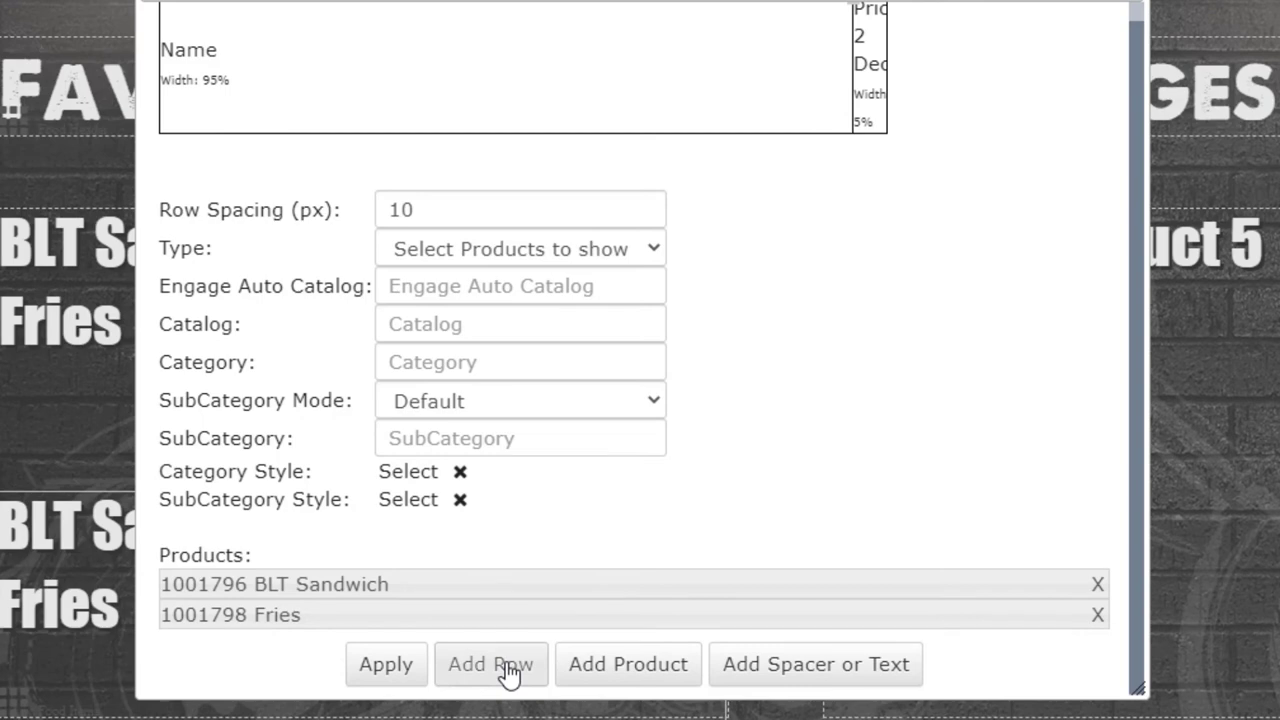
{"action": "left_click", "coordinate": [563, 100]}
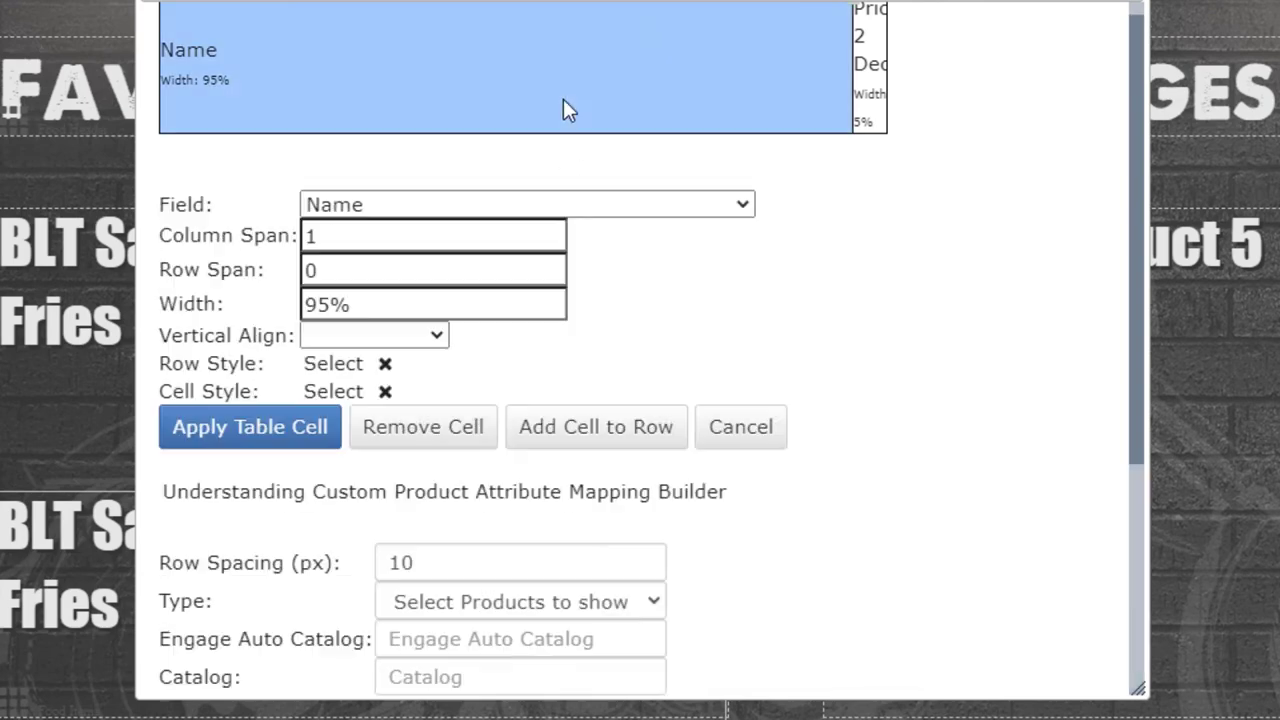
{"action": "left_click", "coordinate": [585, 436]}
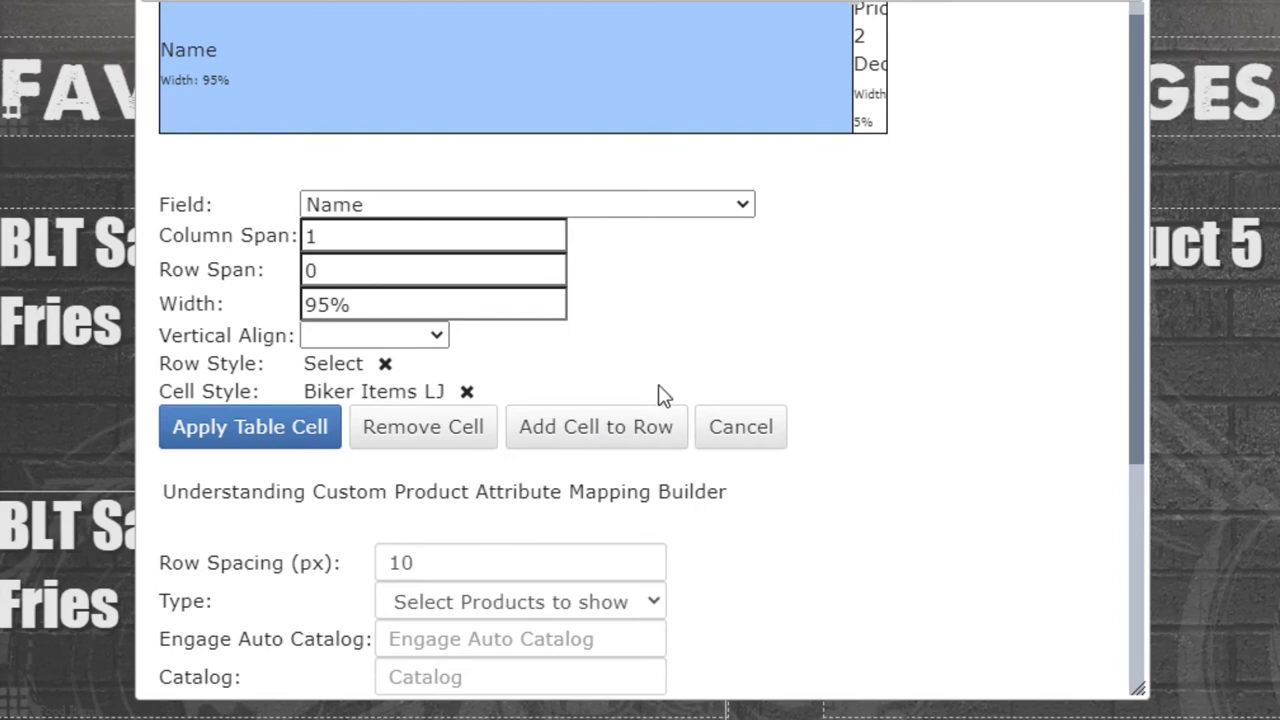
{"action": "left_click", "coordinate": [628, 430]}
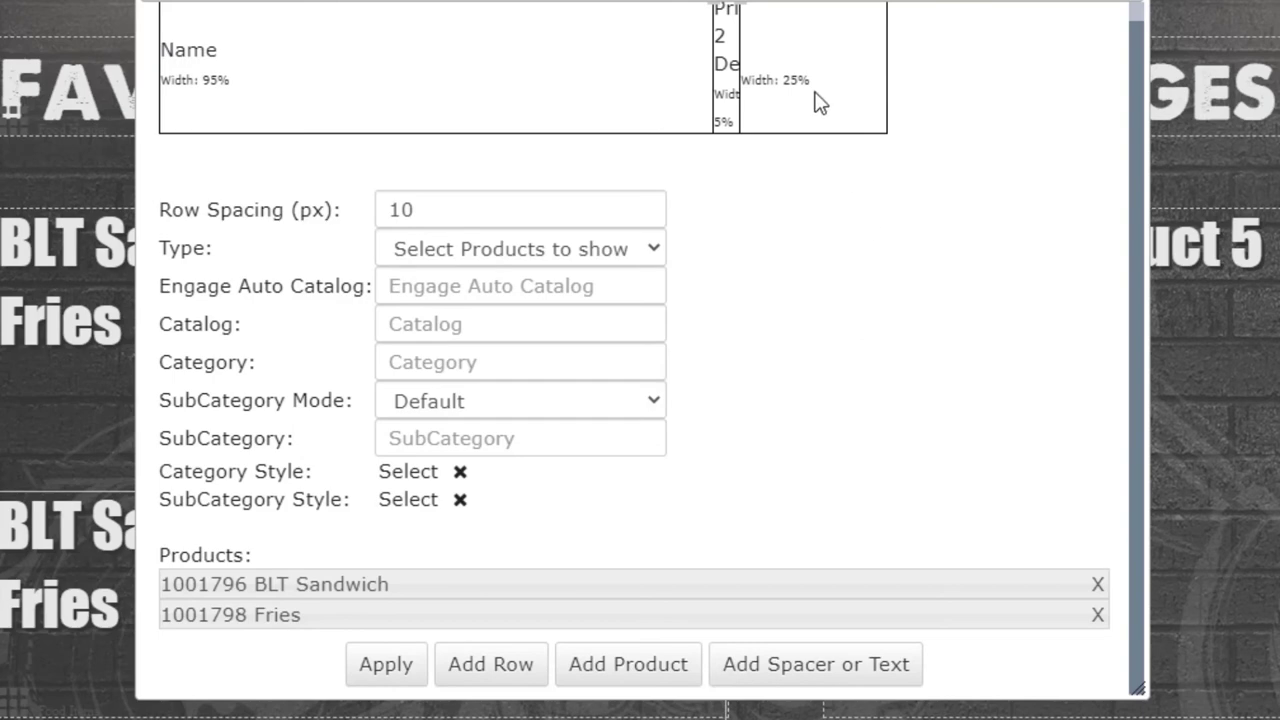
{"action": "left_click", "coordinate": [818, 103]}
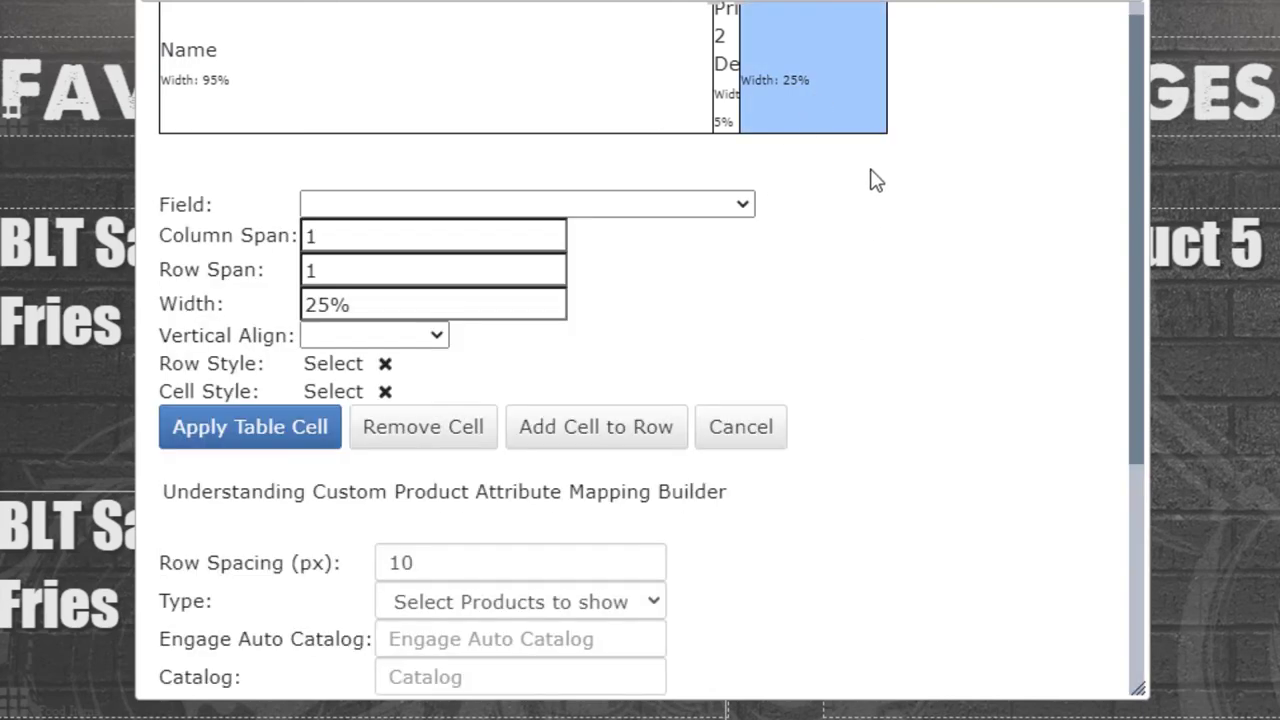
{"action": "left_click", "coordinate": [724, 207]}
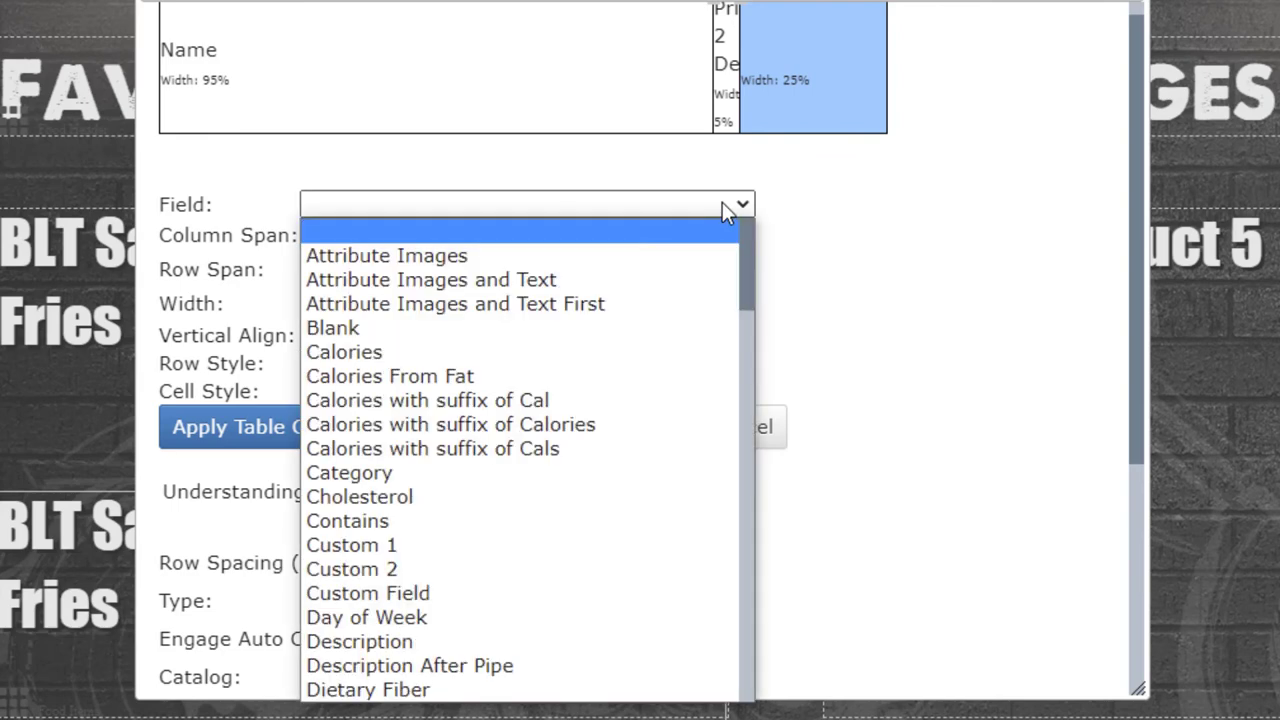
{"action": "left_click", "coordinate": [612, 400]}
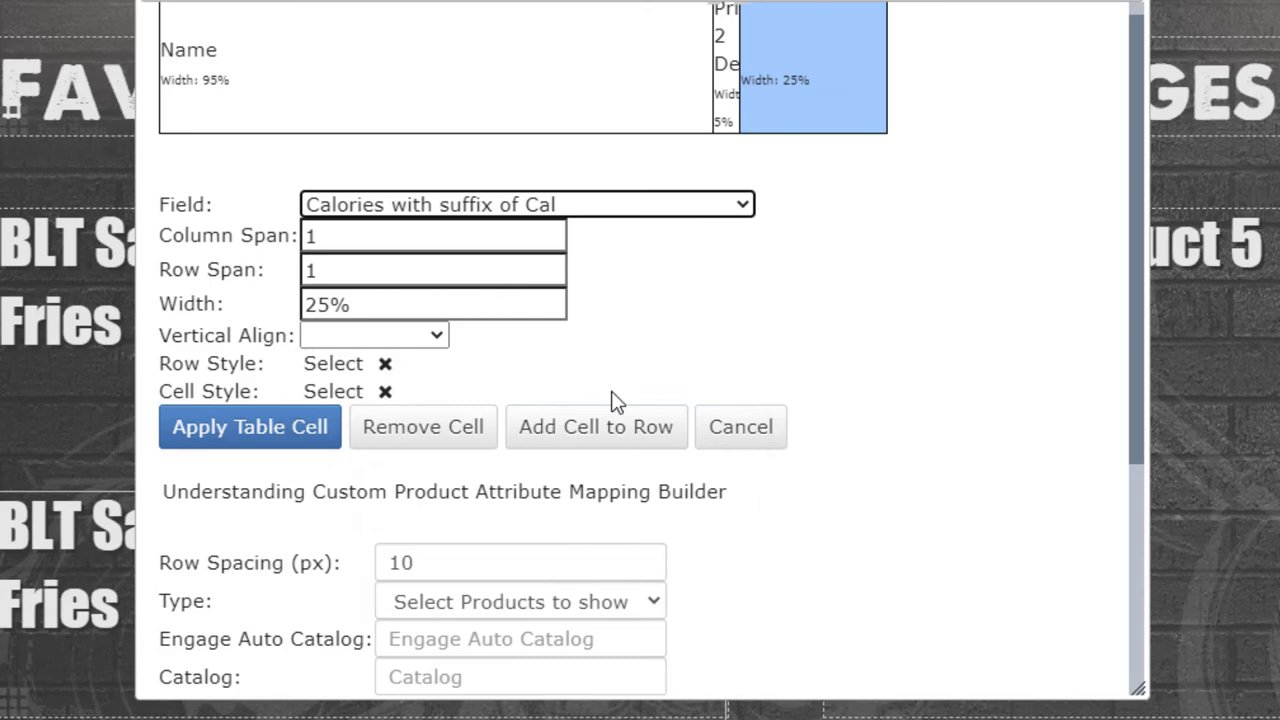
{"action": "left_click", "coordinate": [330, 395]}
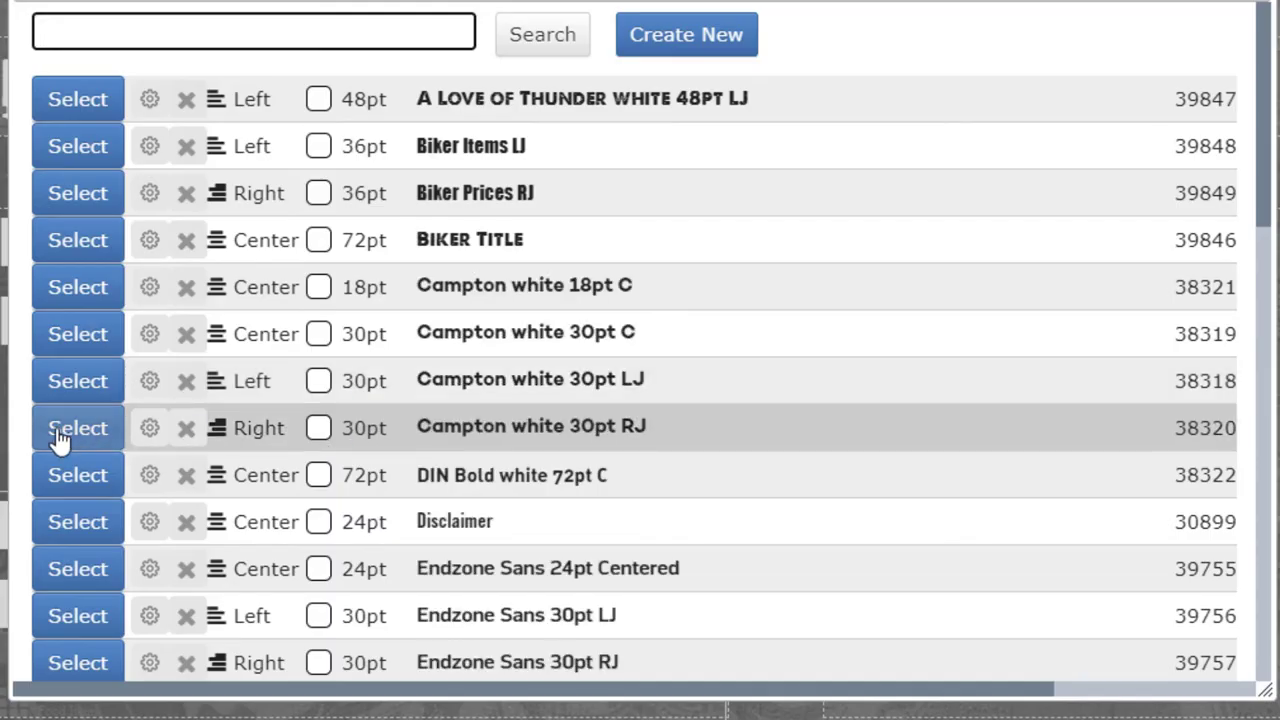
{"action": "left_click", "coordinate": [78, 428]}
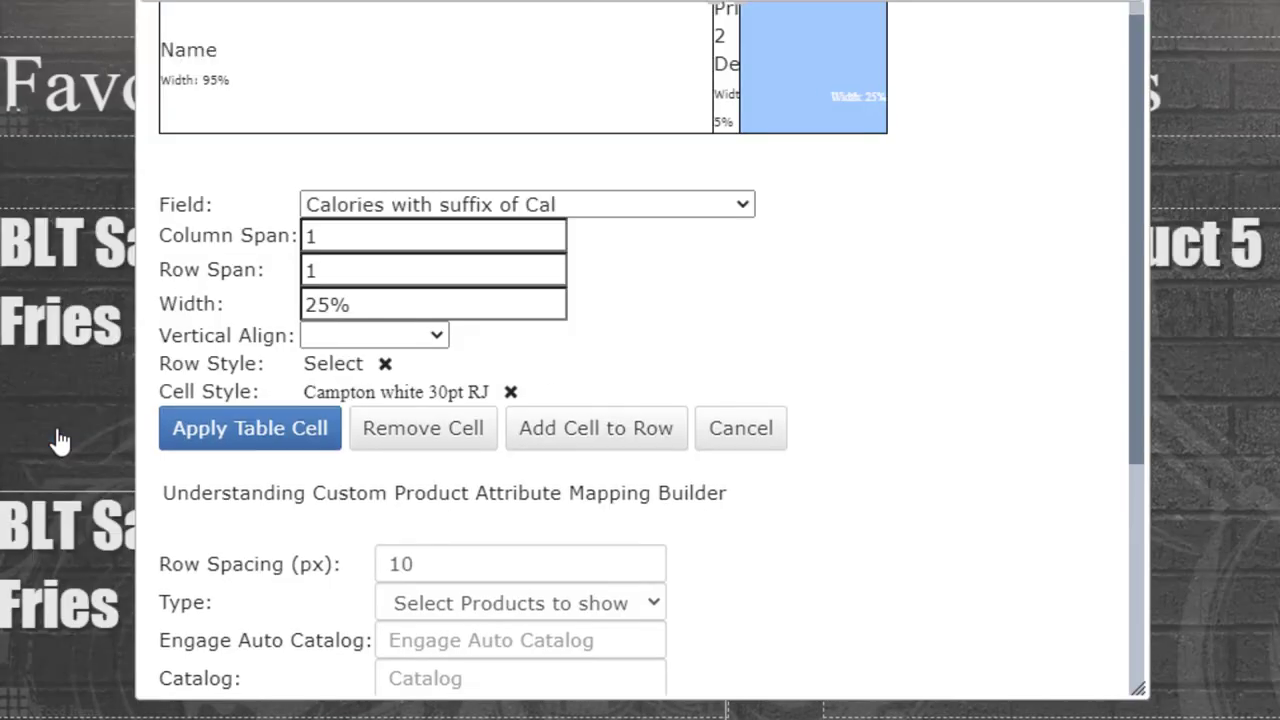
{"action": "left_click", "coordinate": [255, 432]}
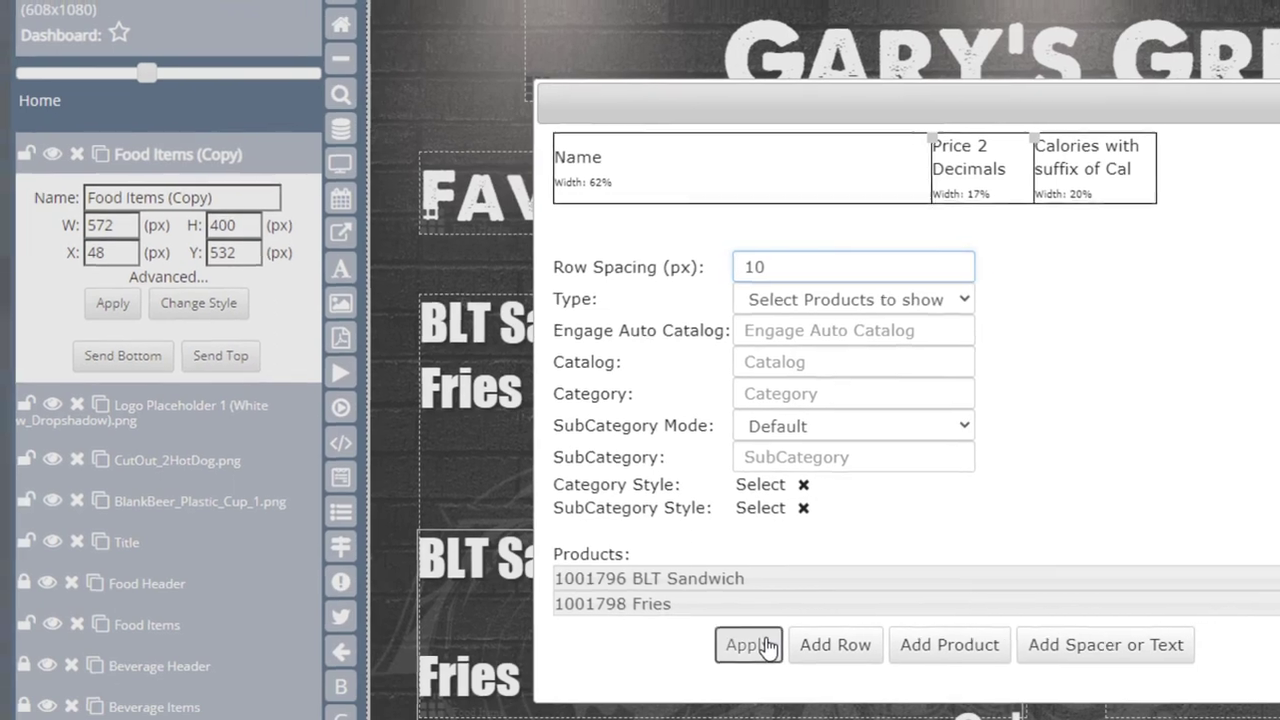
Step: Apply the table edits so the copied block shows BLT Sandwich 550 Cal and Fries 300 Cal
{"action": "left_click", "coordinate": [766, 648]}
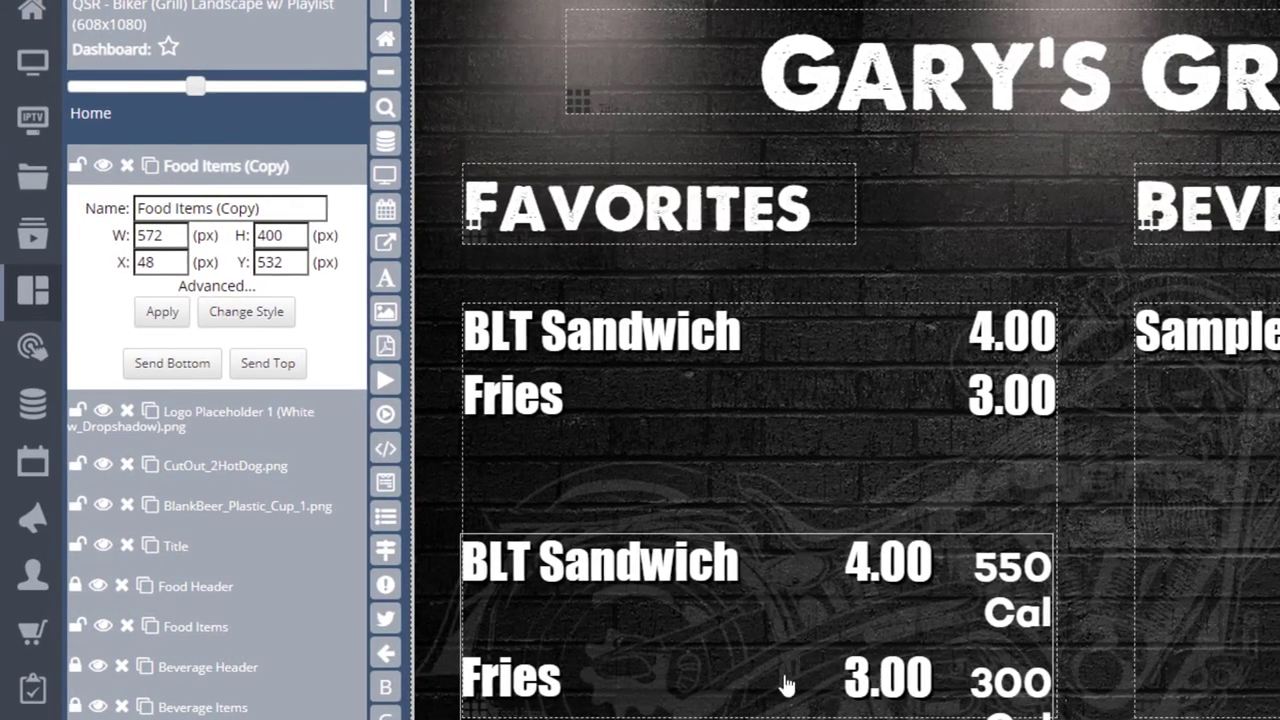
Step: Assign the QSR - Biker (Grill) Landscape layout to the Pizza Menu Left player in the scheduler
{"action": "mouse_move", "coordinate": [34, 300]}
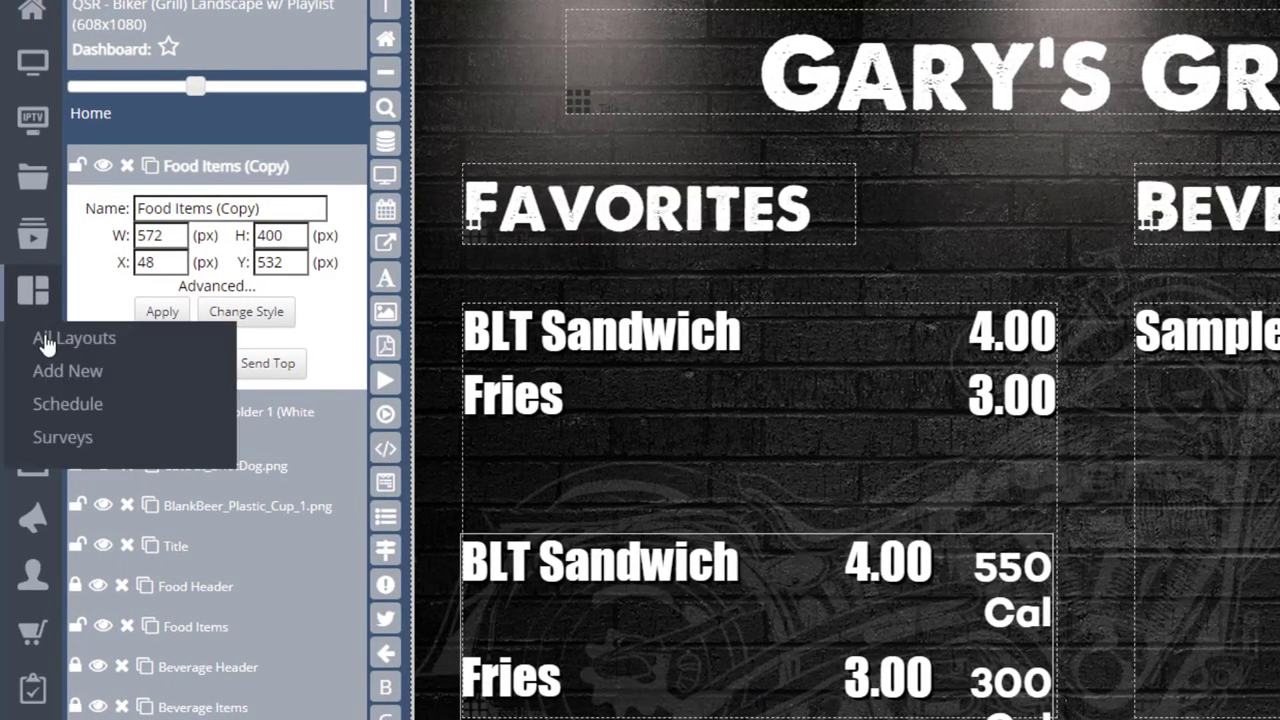
{"action": "left_click", "coordinate": [66, 404]}
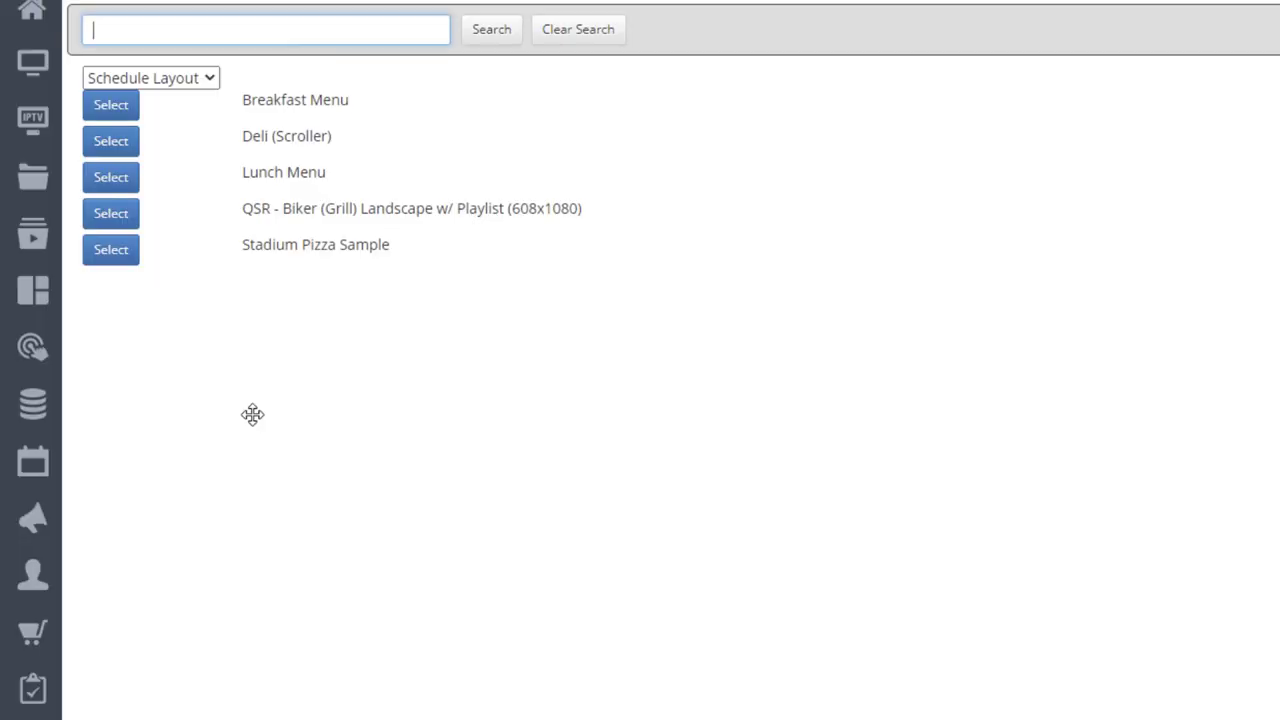
{"action": "left_click", "coordinate": [116, 216]}
{"action": "left_click", "coordinate": [119, 208]}
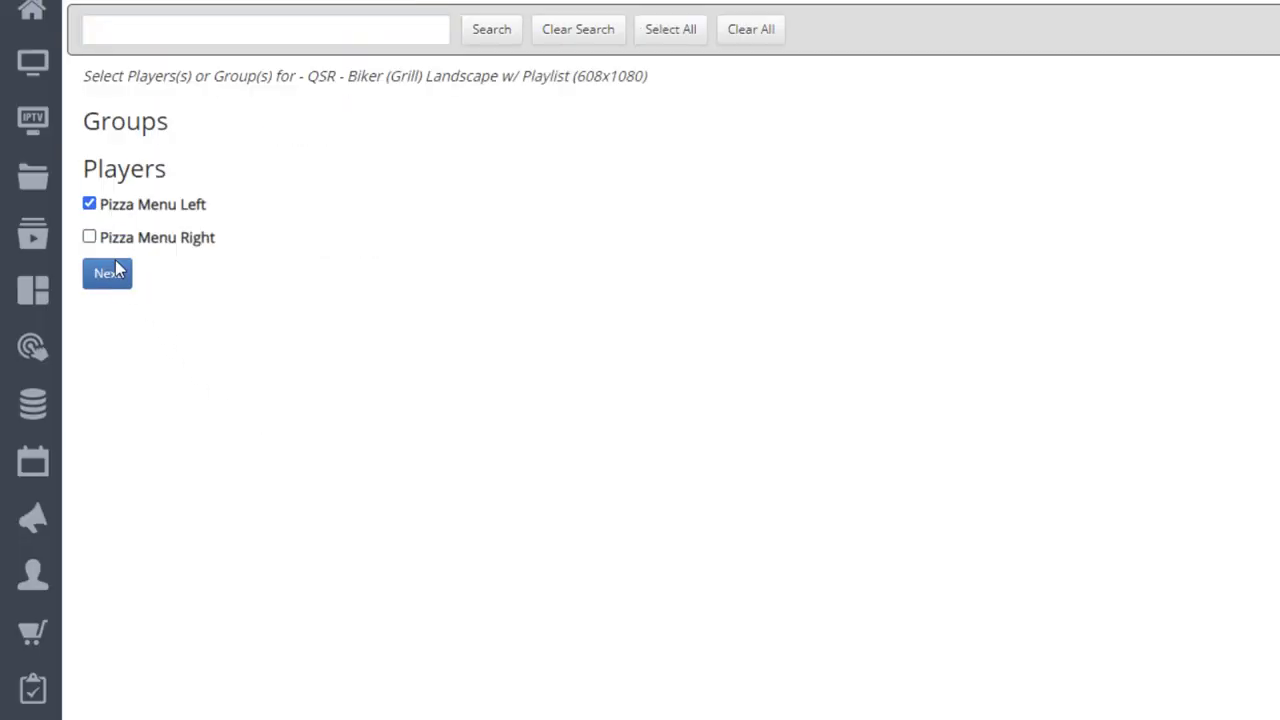
{"action": "left_click", "coordinate": [114, 274]}
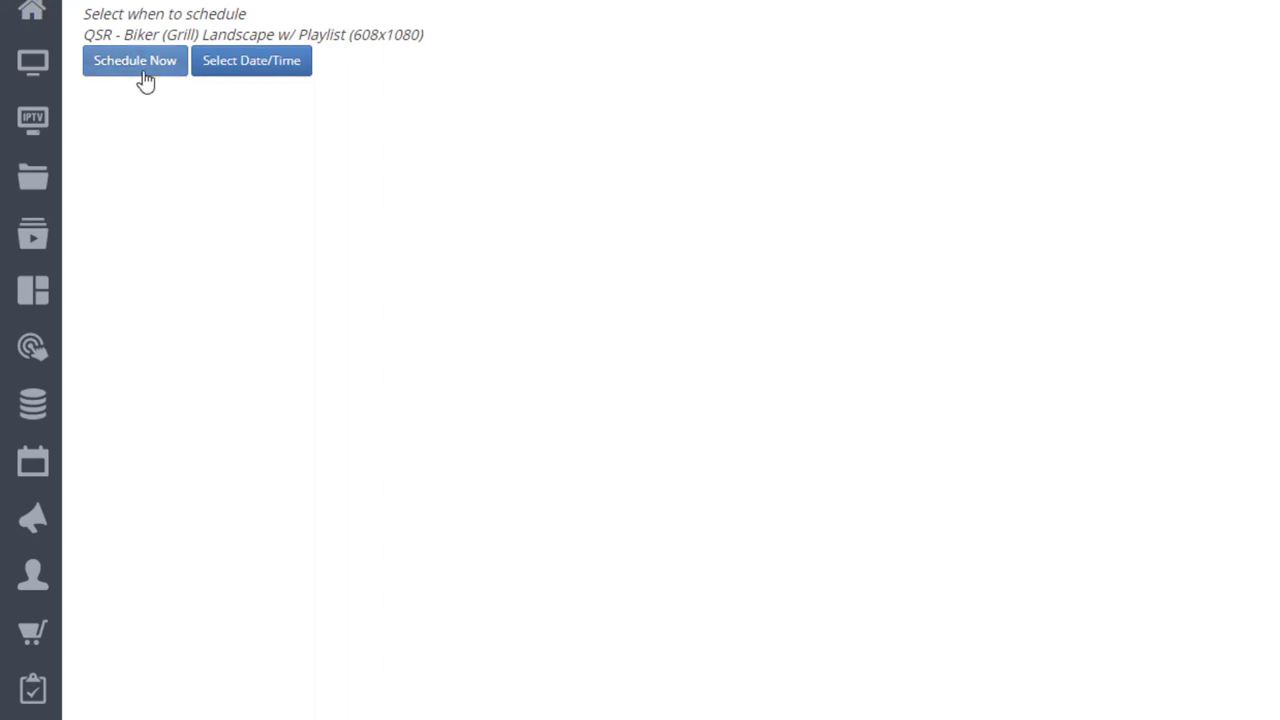